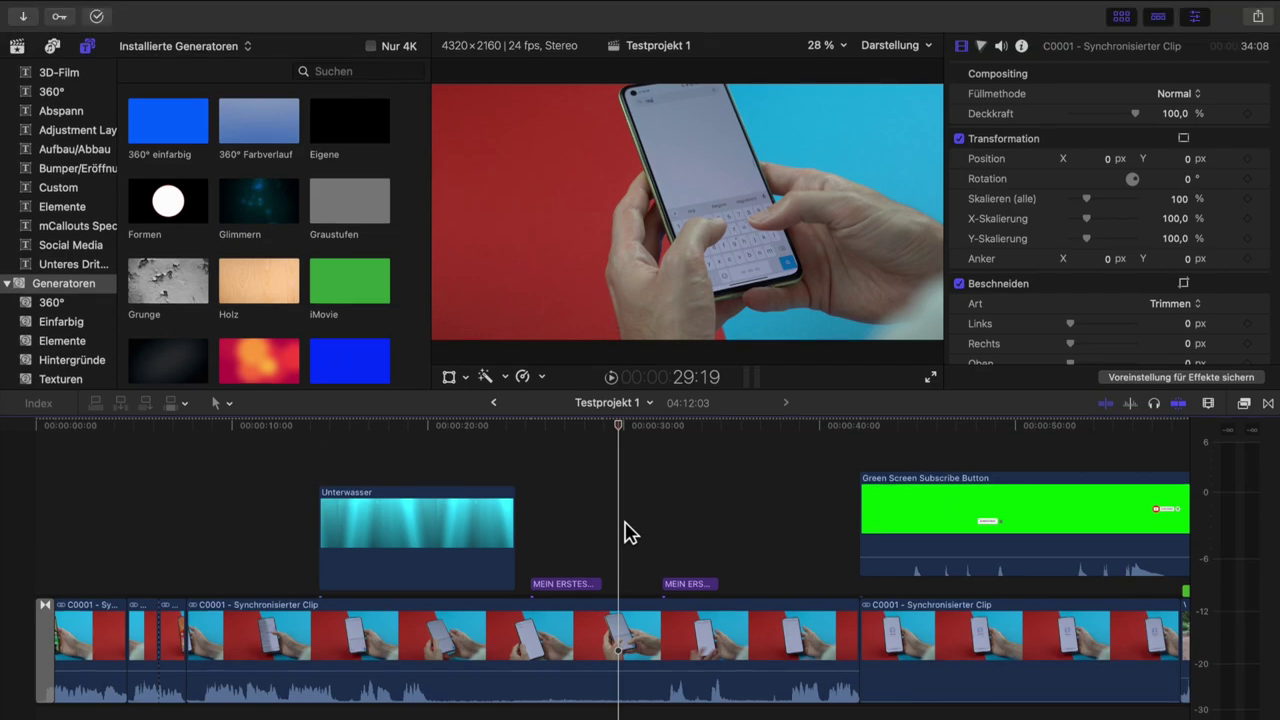
# Open the media import window and browse Photos and Audio under Meine Alben
pyautogui.press('super+1')
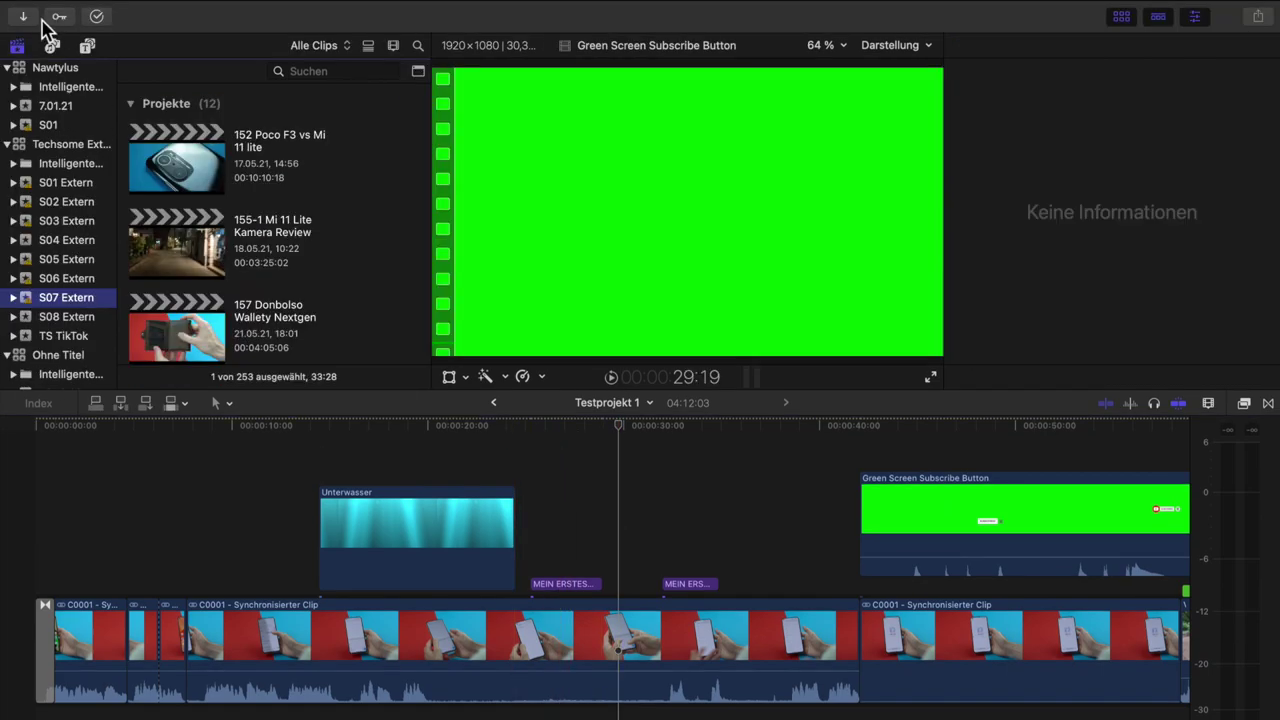
pyautogui.click(24, 17)
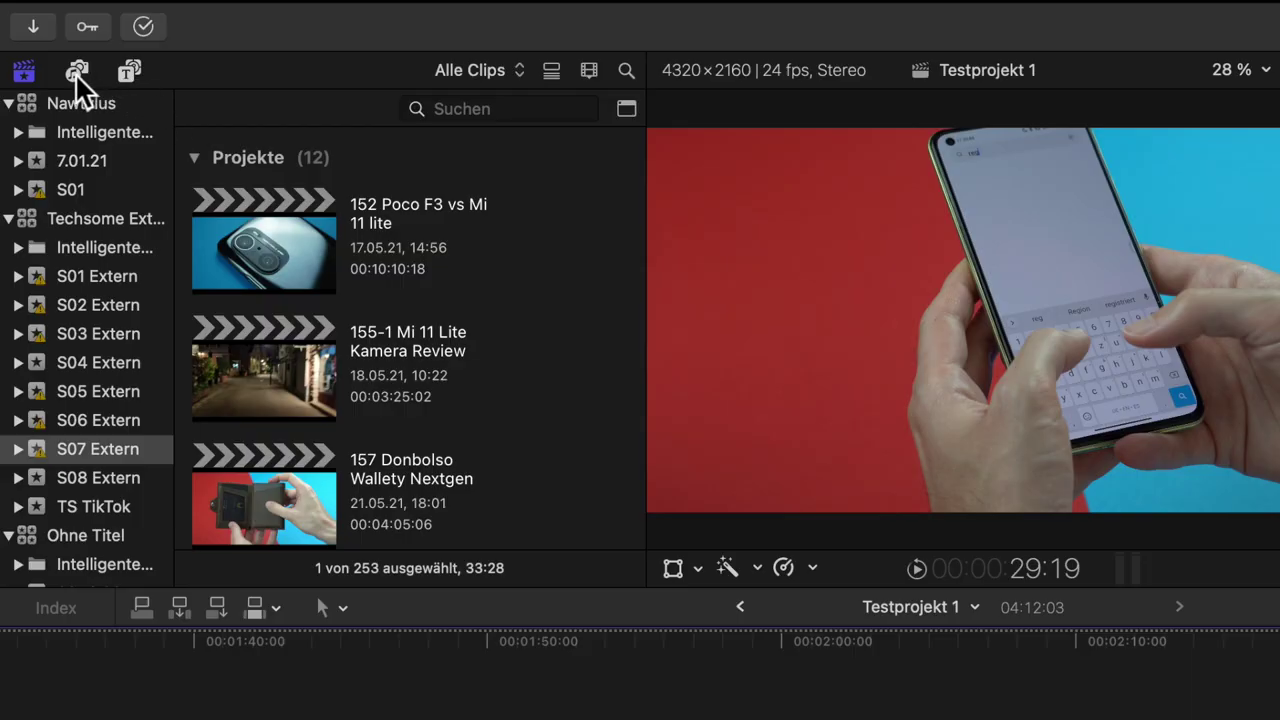
pyautogui.click(76, 72)
pyautogui.click(293, 74)
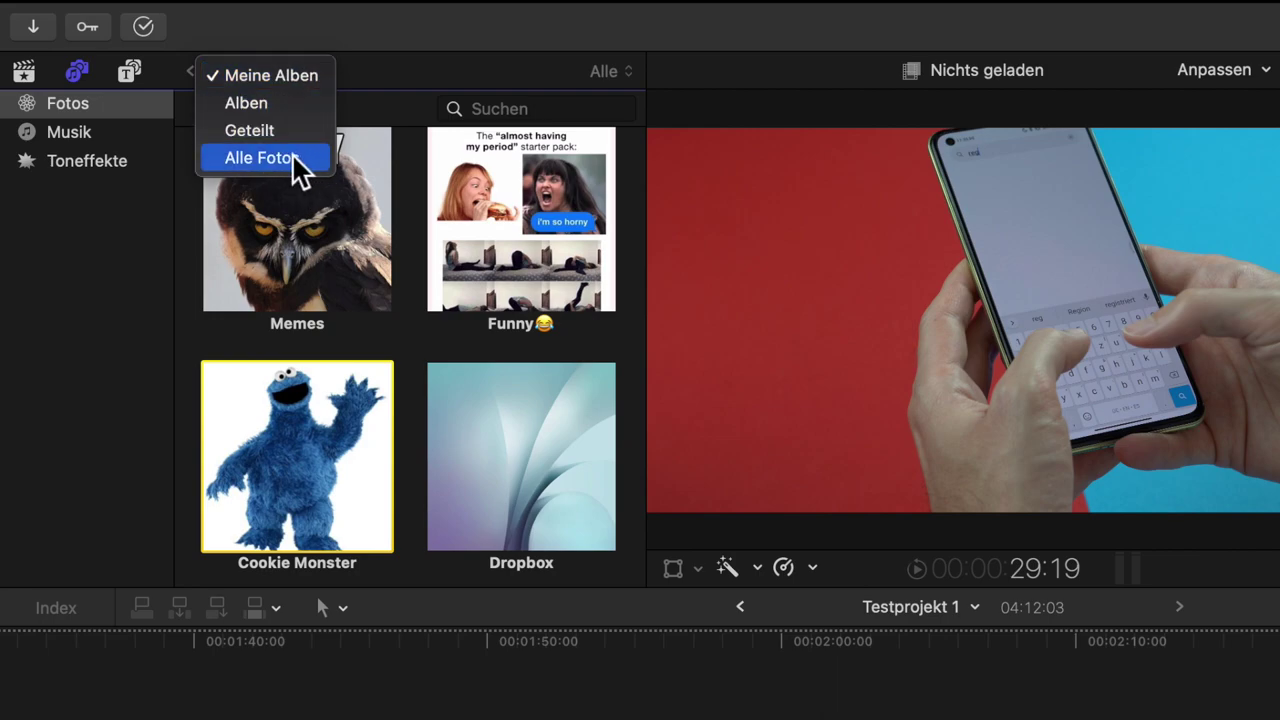
pyautogui.click(283, 76)
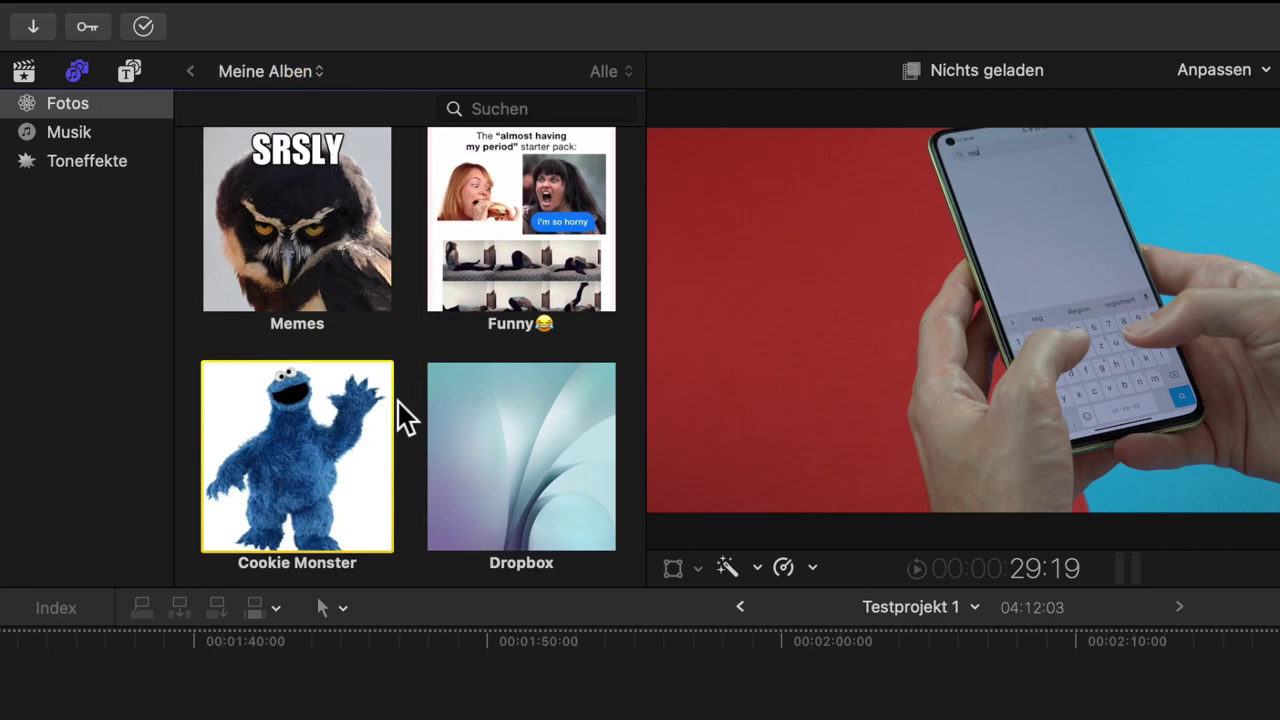
# Open the Cookie Monster album, select close-up IMG_7047.JPG, and activate the timeline
pyautogui.doubleClick(287, 477)
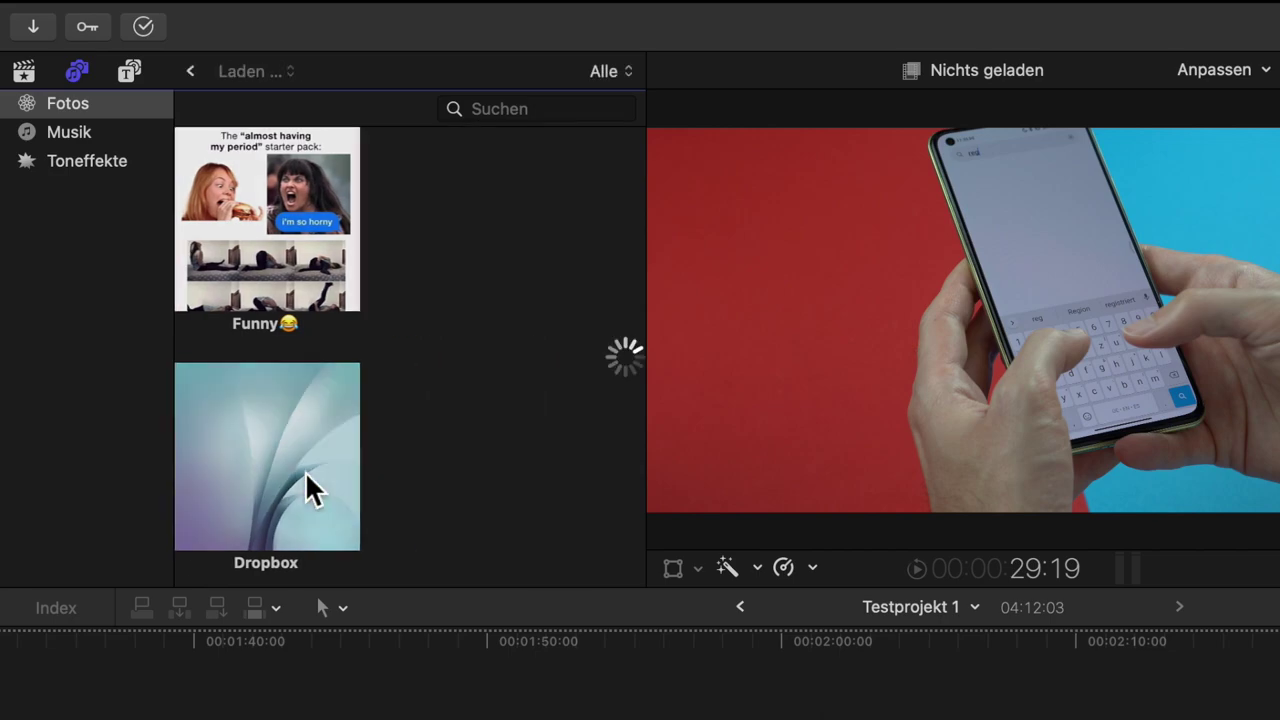
pyautogui.scroll(-5, 408, 388)
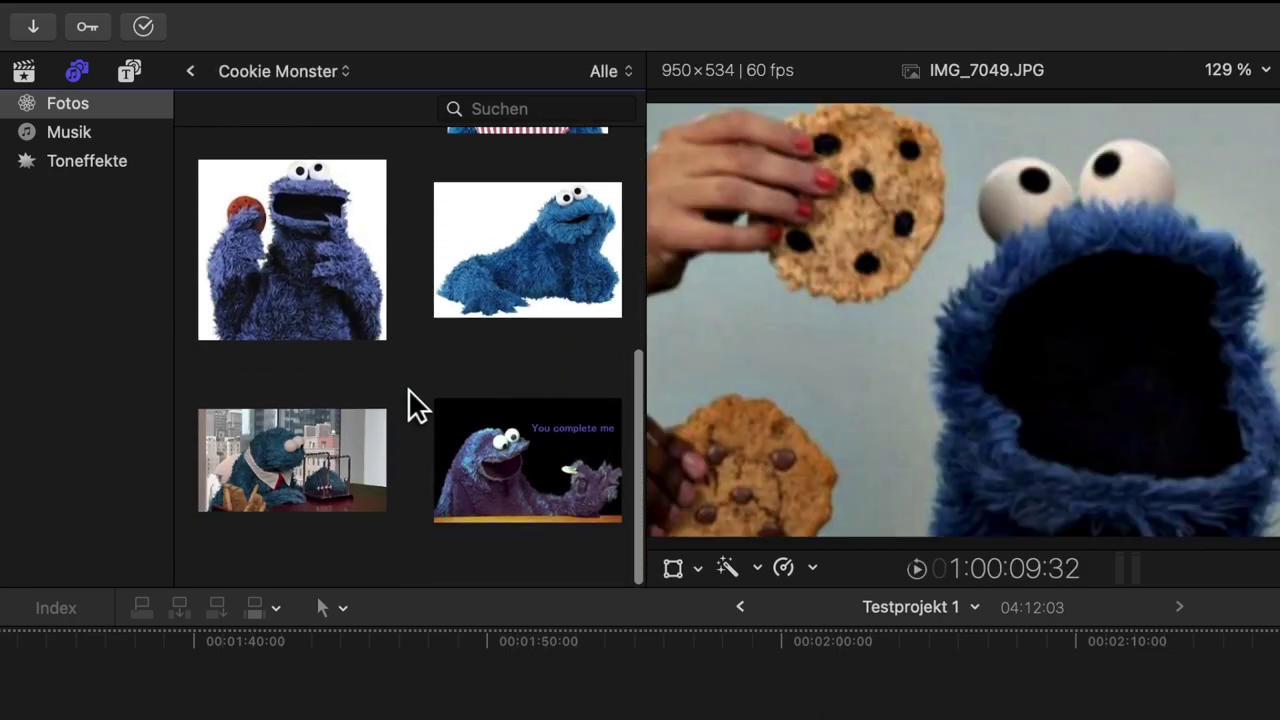
pyautogui.scroll(5, 408, 388)
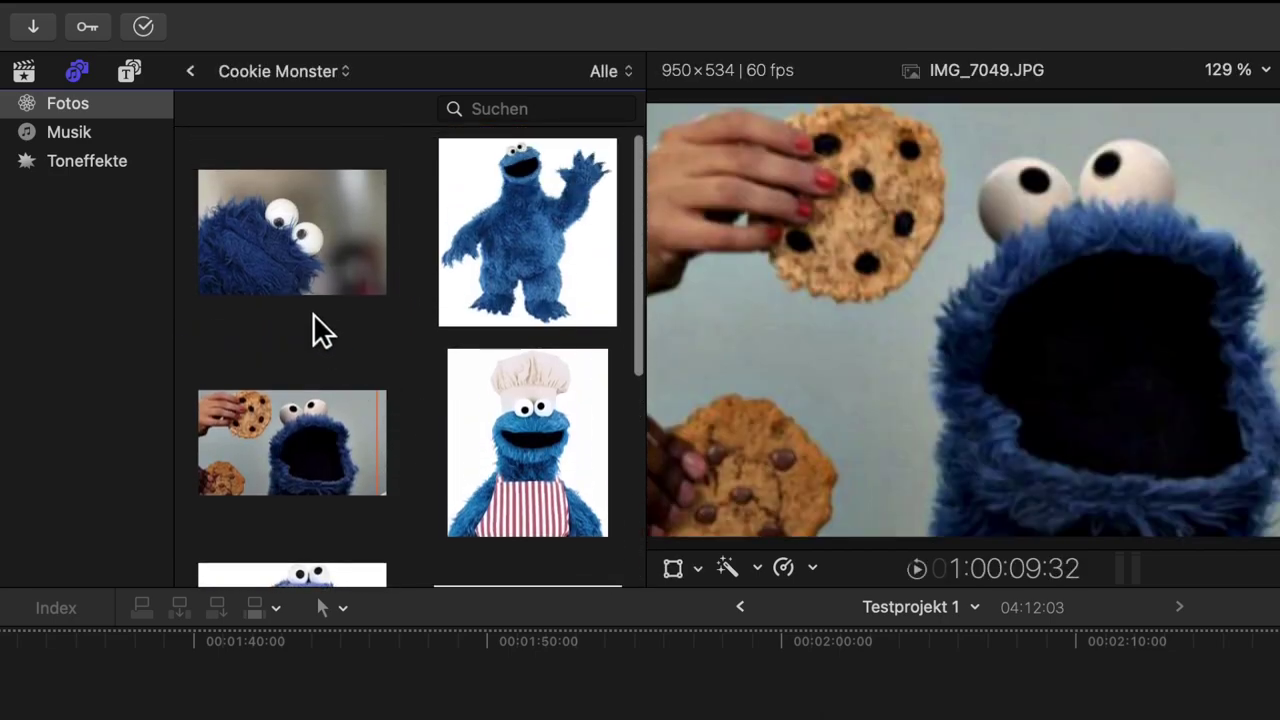
pyautogui.click(300, 268)
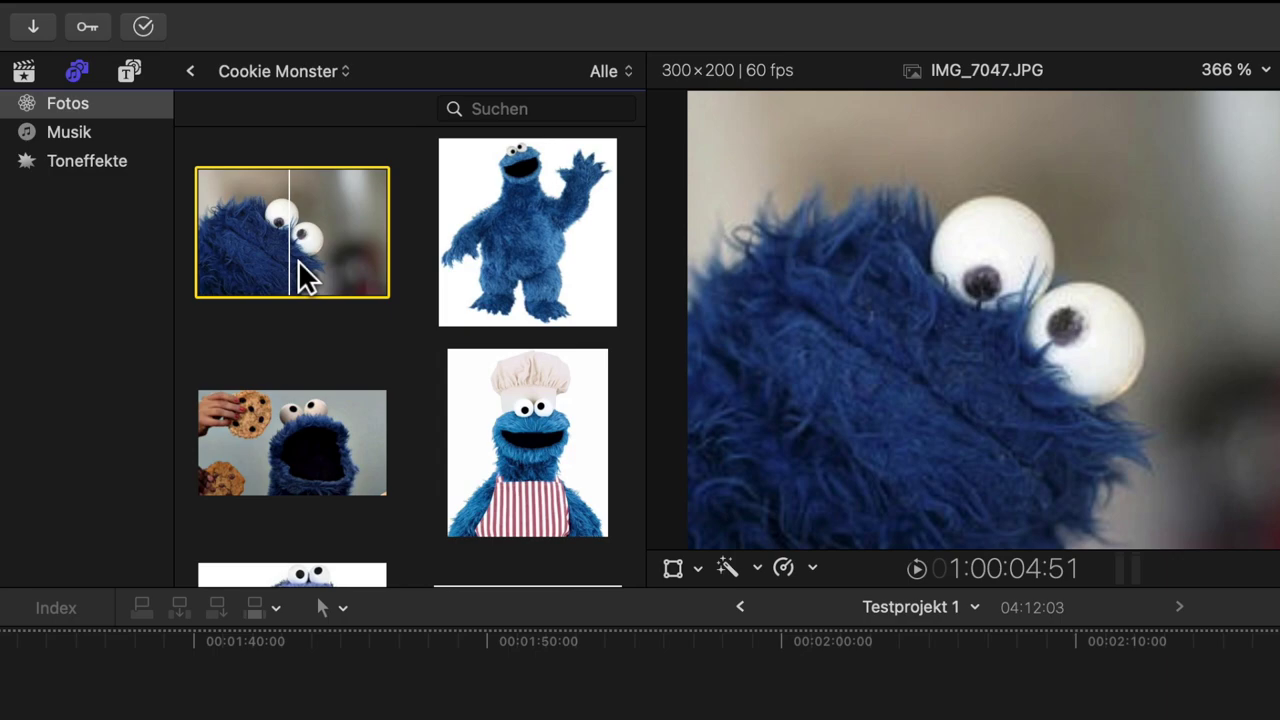
pyautogui.click(470, 690)
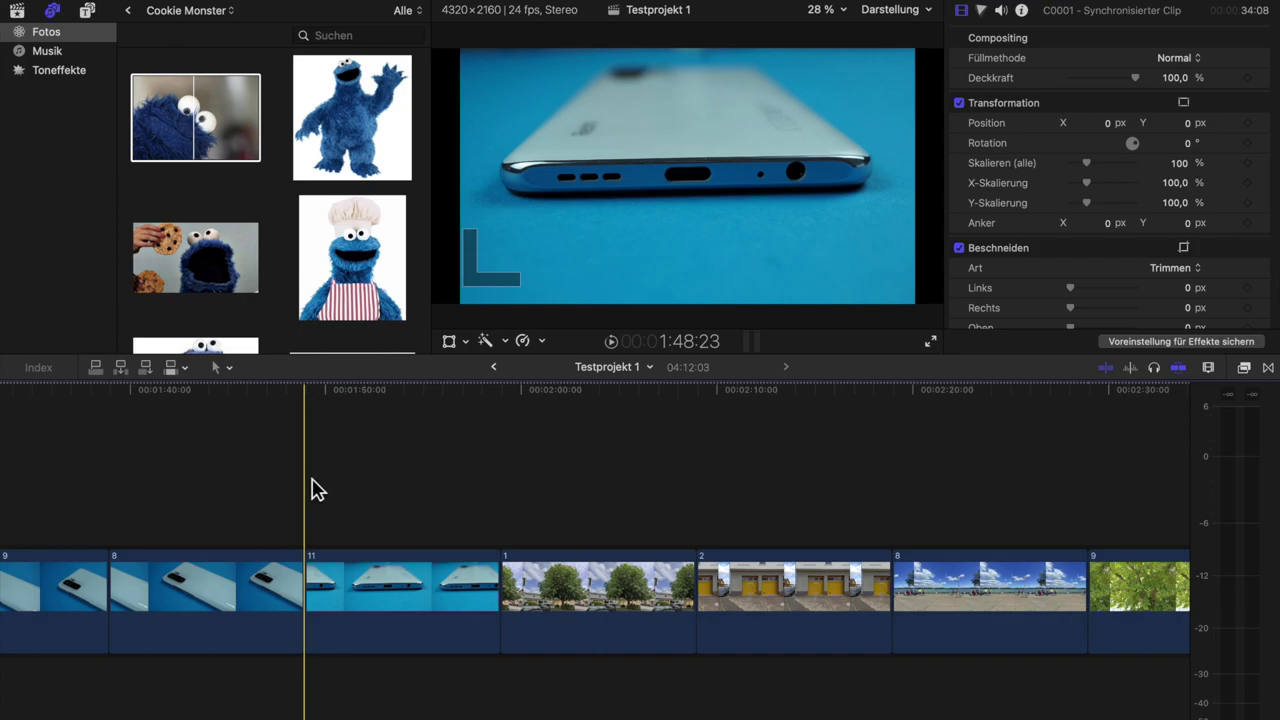
# Insert the close-up and cookie photos, then connect chef photo IMG_5854.JPG above the storyline
pyautogui.press('w')
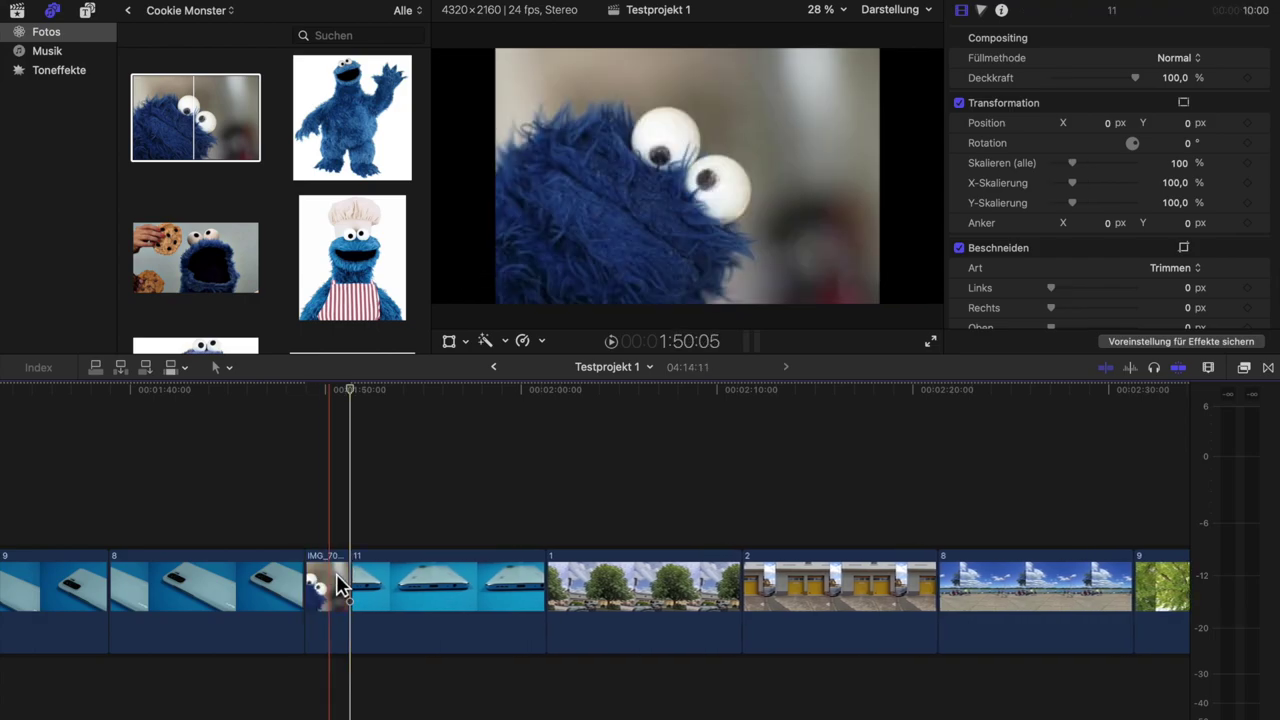
pyautogui.click(255, 270)
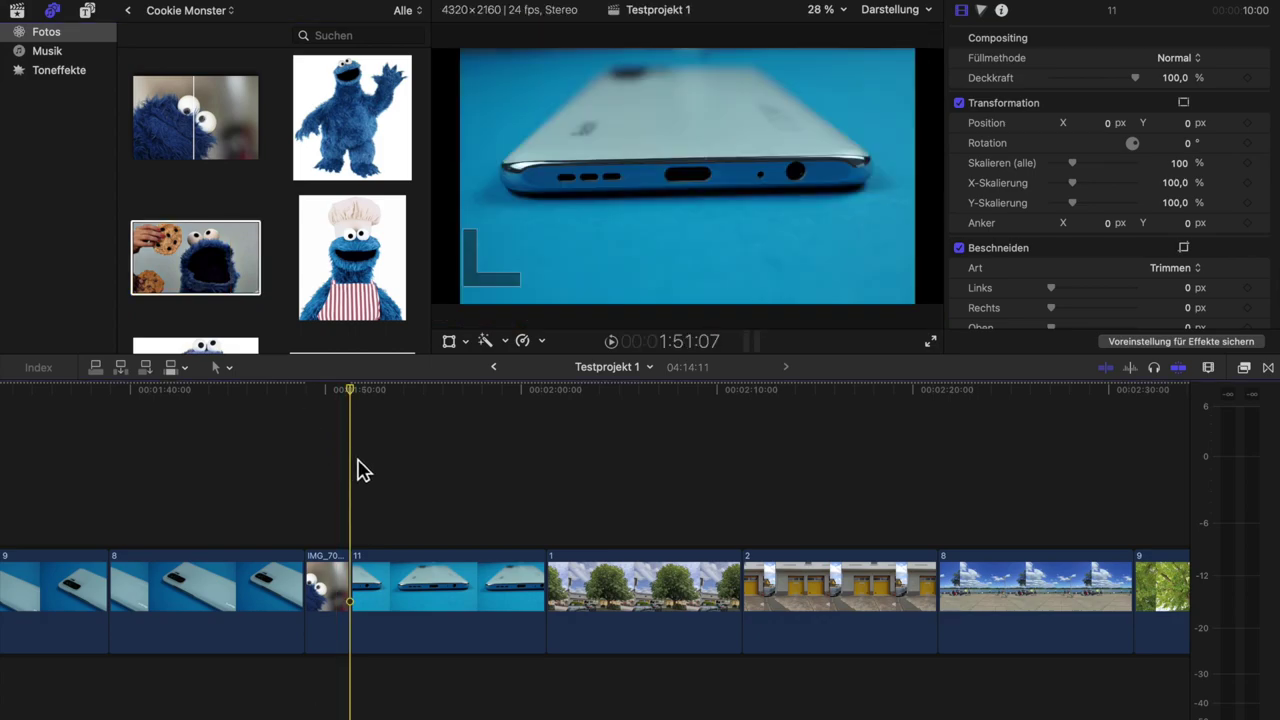
pyautogui.press('w')
pyautogui.click(345, 255)
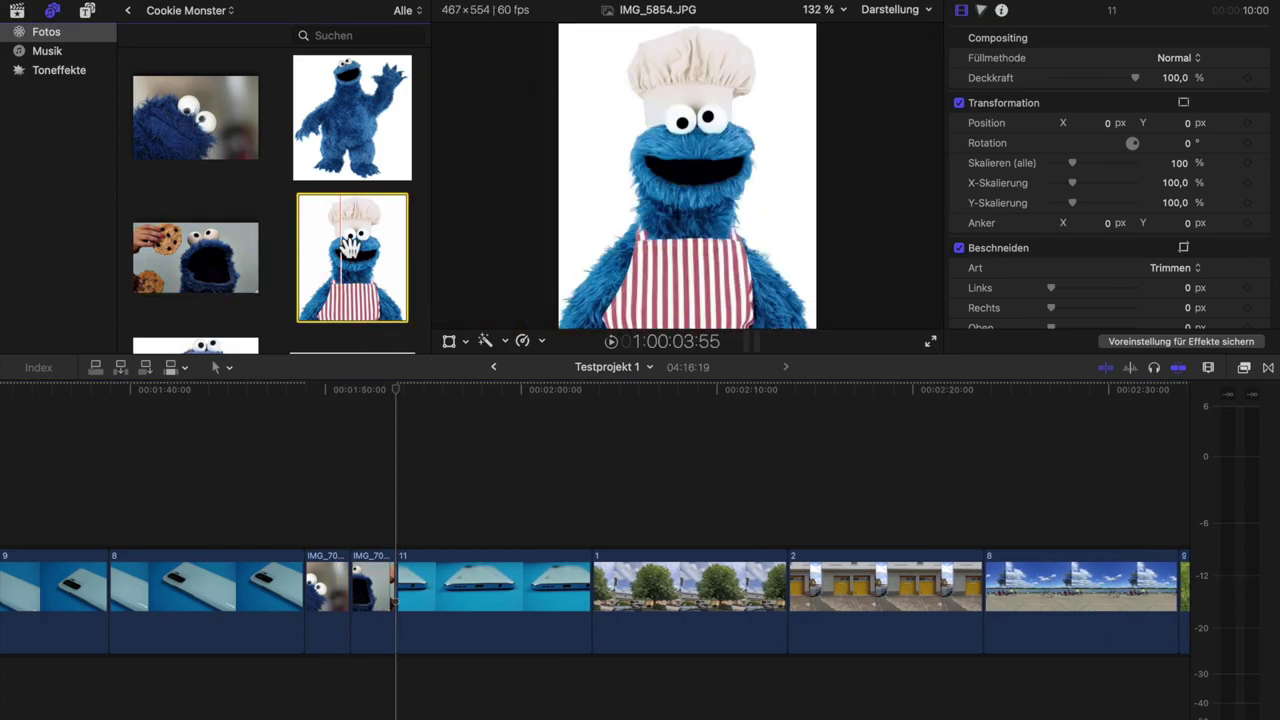
pyautogui.press('q')
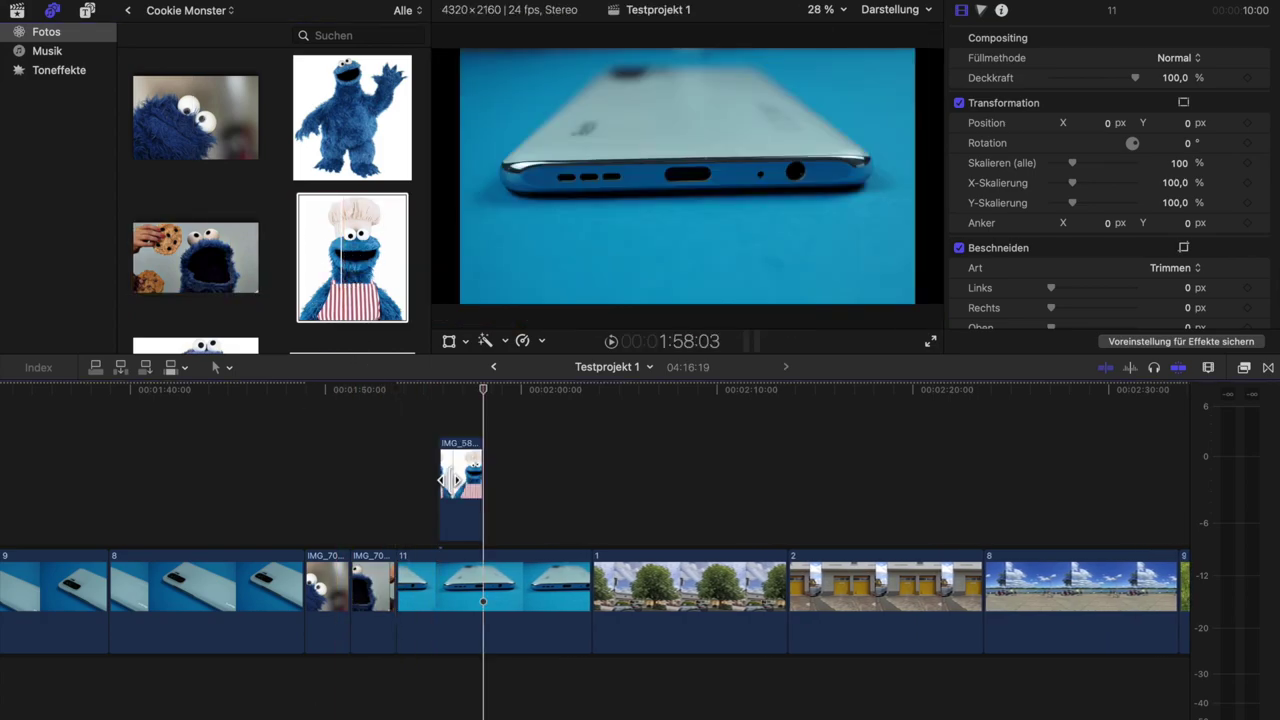
pyautogui.click(17, 10)
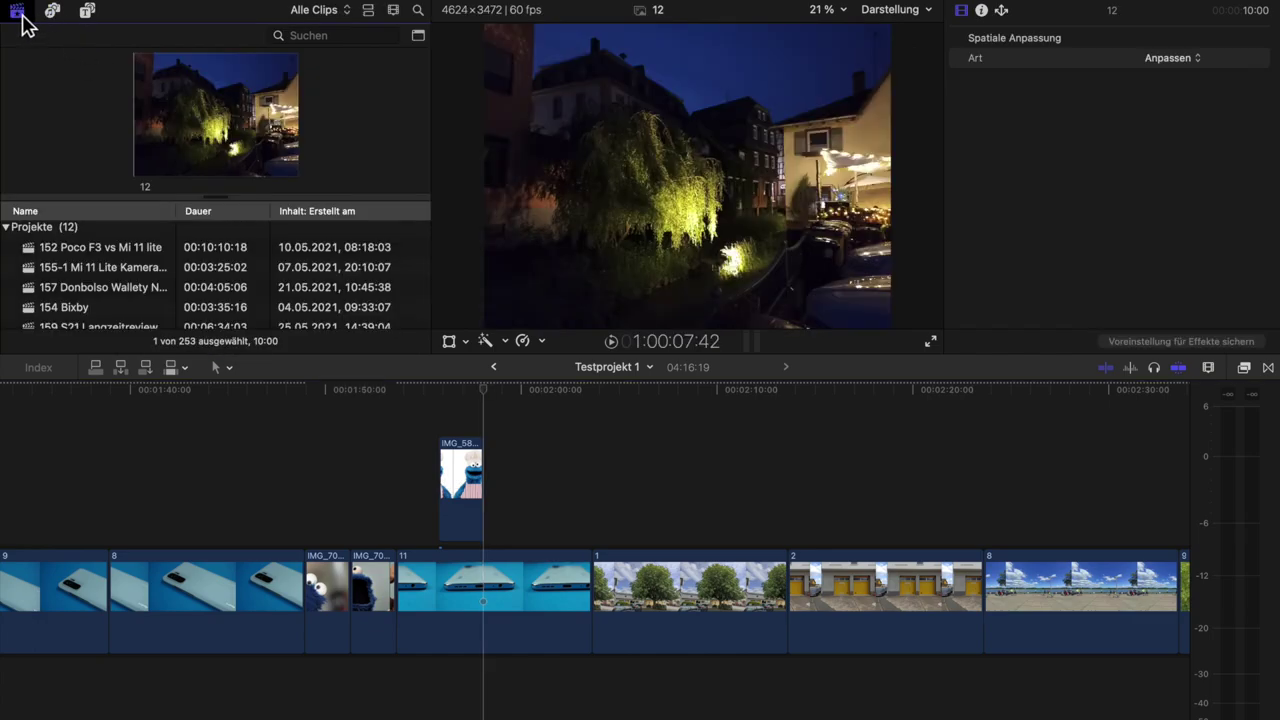
# Insert night photo 15 into the storyline at the chosen timeline position
pyautogui.scroll(-3, 200, 290)
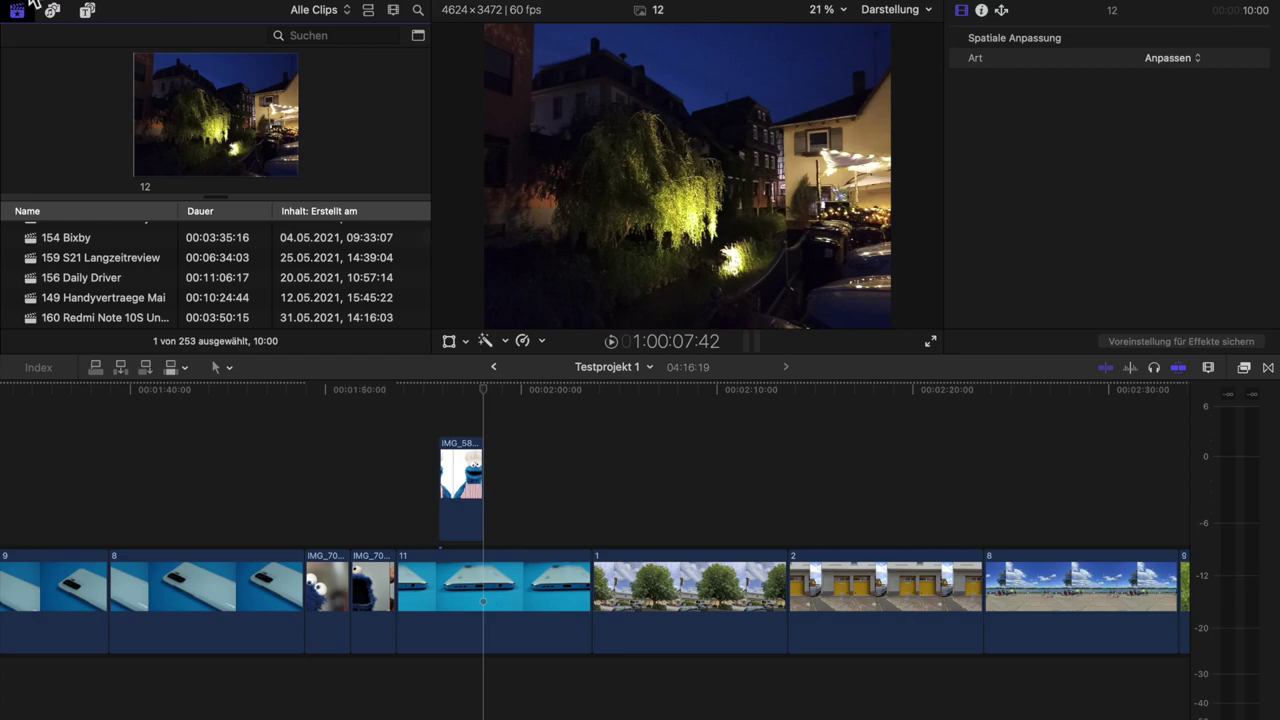
pyautogui.scroll(-15, 210, 265)
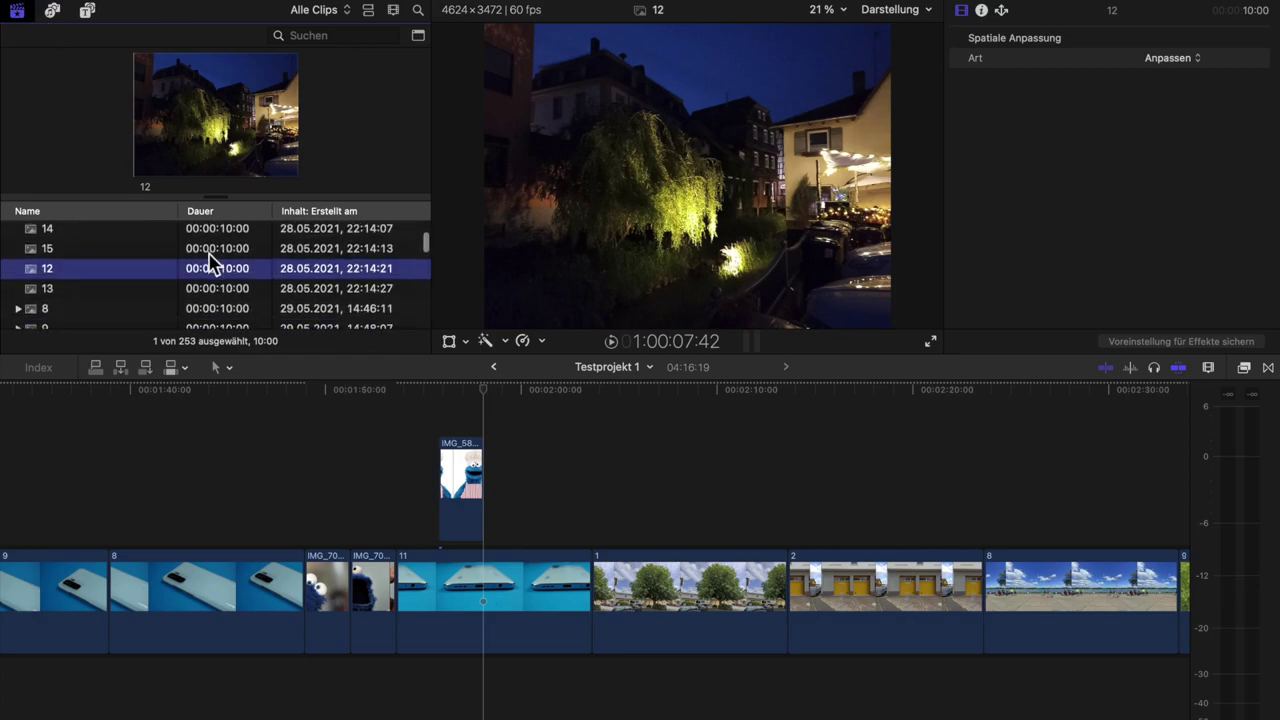
pyautogui.click(135, 262)
pyautogui.press('Up')
pyautogui.click(329, 431)
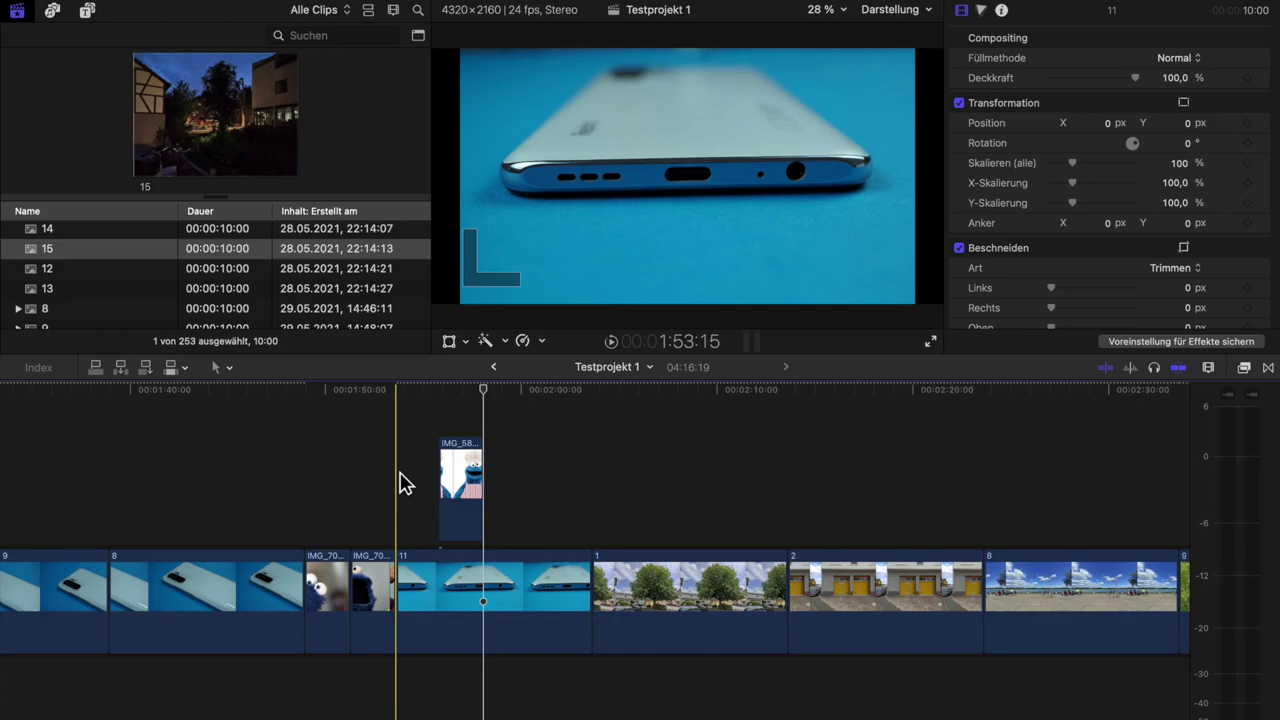
pyautogui.press('w')
# Insert night photo 13 into the storyline at the playhead
pyautogui.scroll(-1, 47, 225)
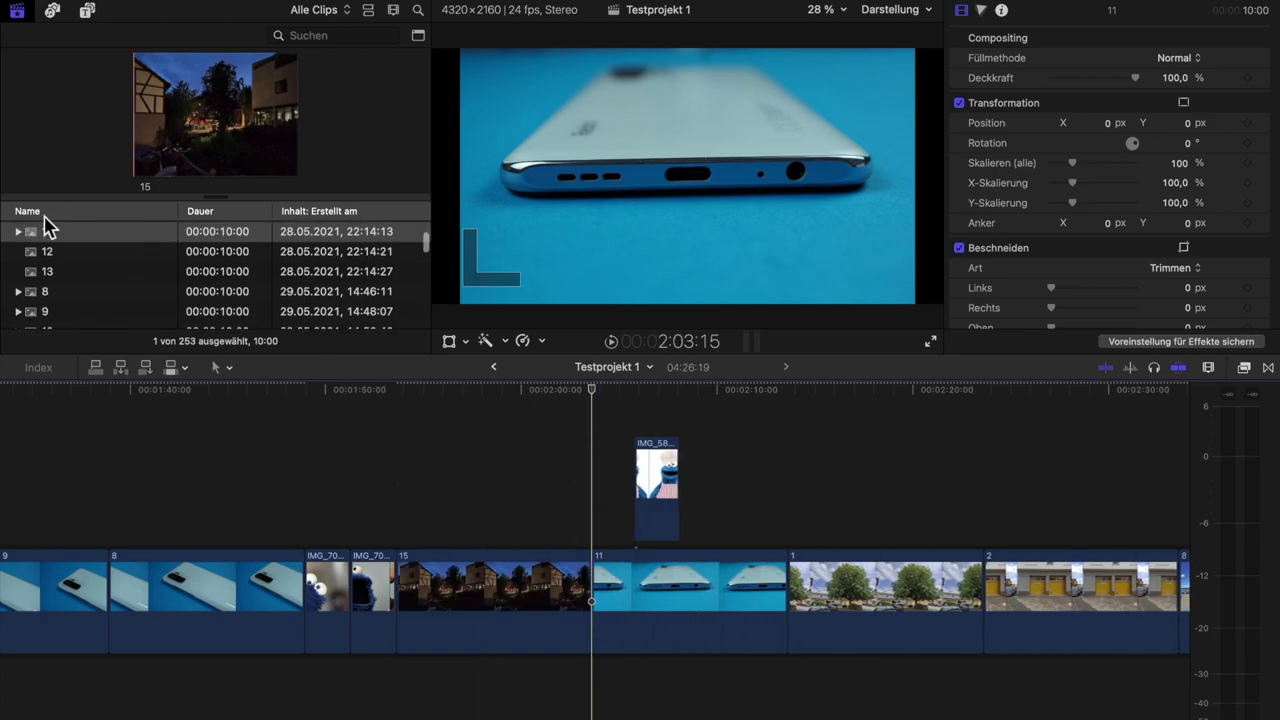
pyautogui.click(84, 275)
pyautogui.click(600, 465)
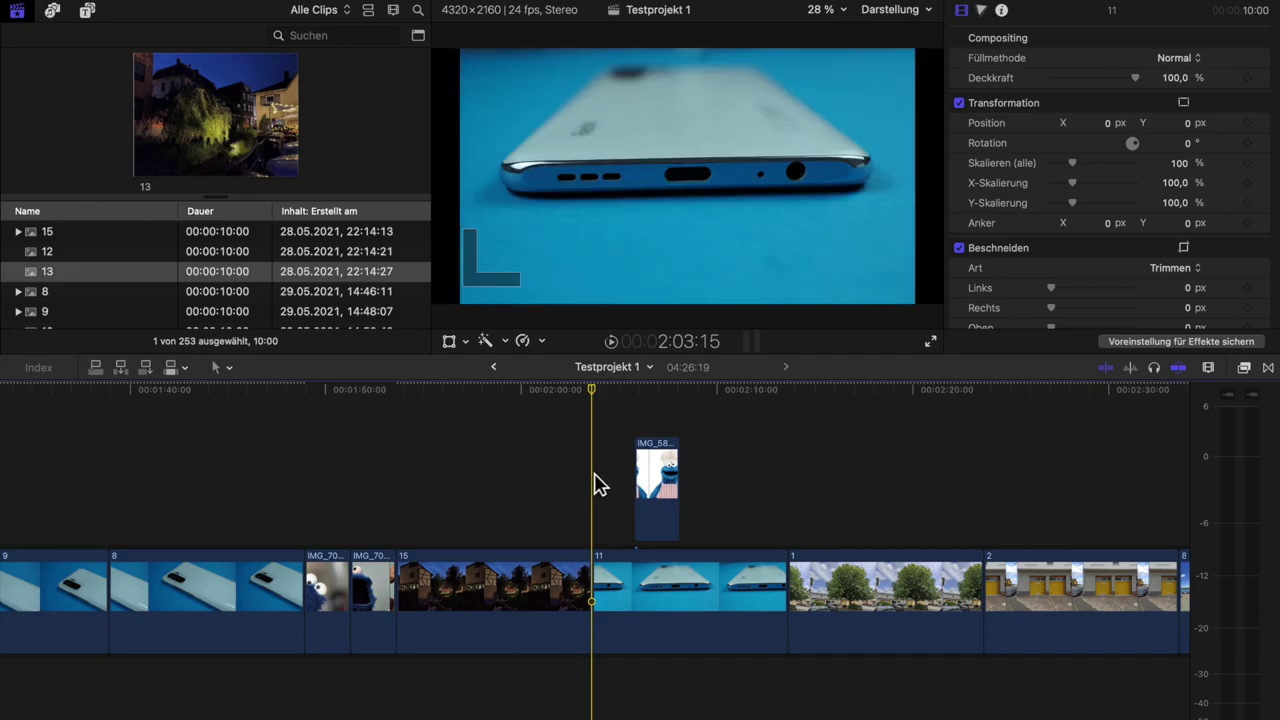
pyautogui.press('w')
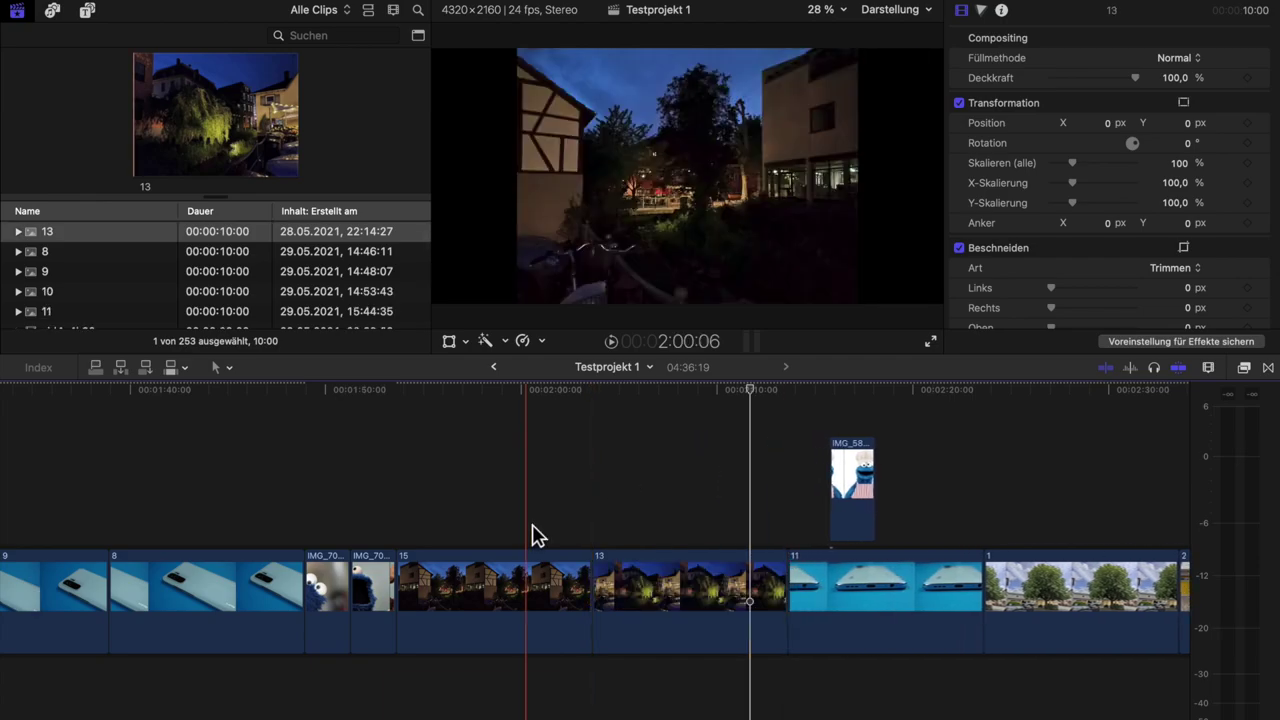
# Give IMG_7047, IMG_7049, clips 15 and 13, and IMG_5854 a 5-second duration (500)
pyautogui.moveTo(398, 580); pyautogui.dragTo(426, 582)
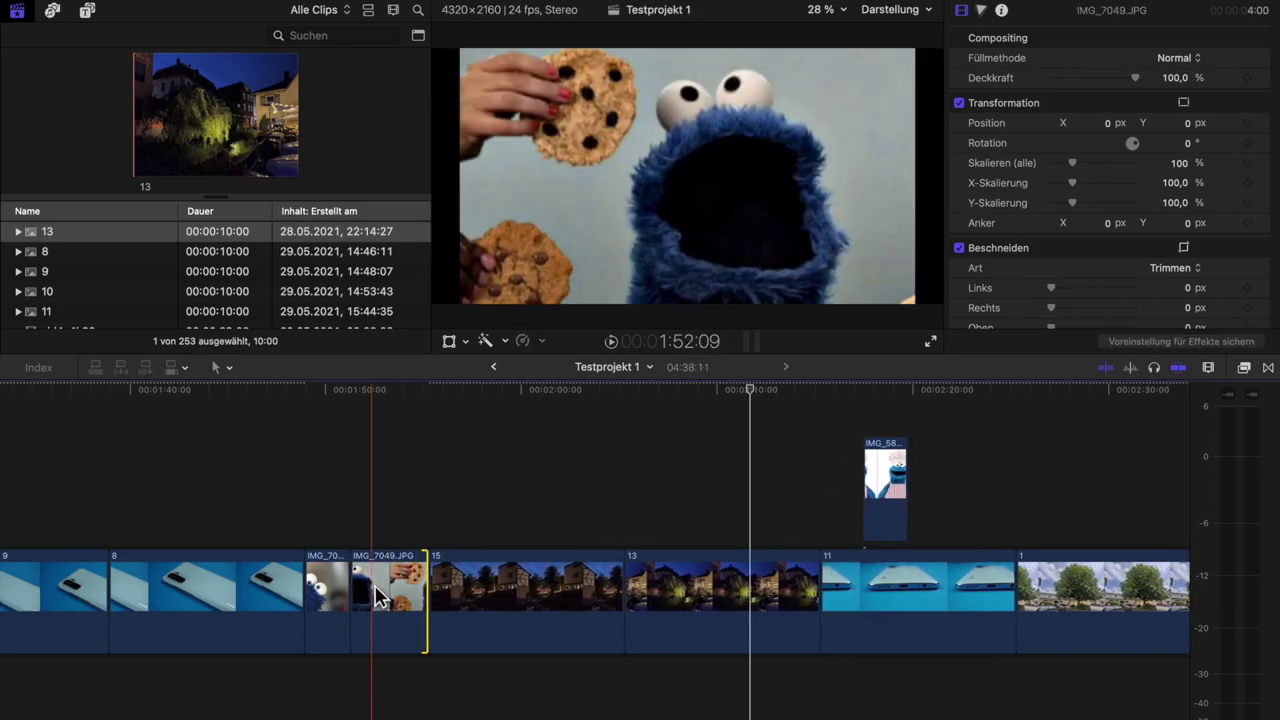
pyautogui.moveTo(330, 515); pyautogui.dragTo(674, 608)
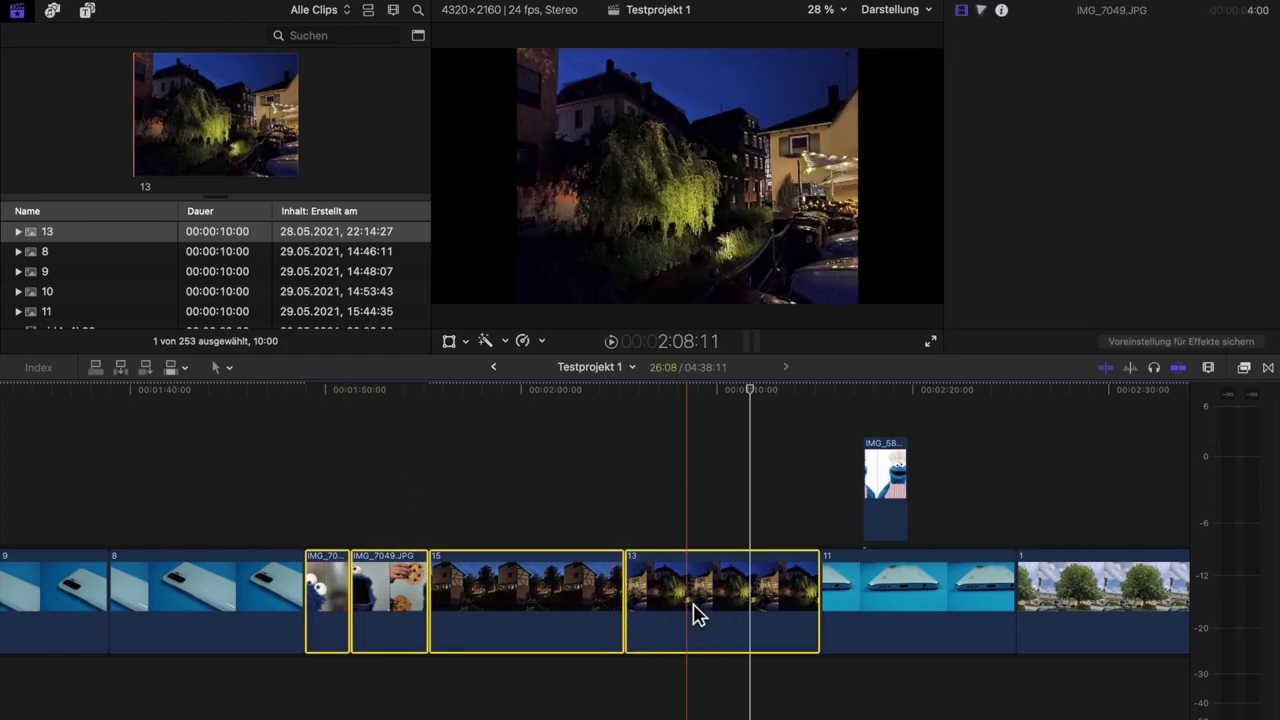
pyautogui.keyDown('super'); pyautogui.click(882, 490); pyautogui.keyUp('super')
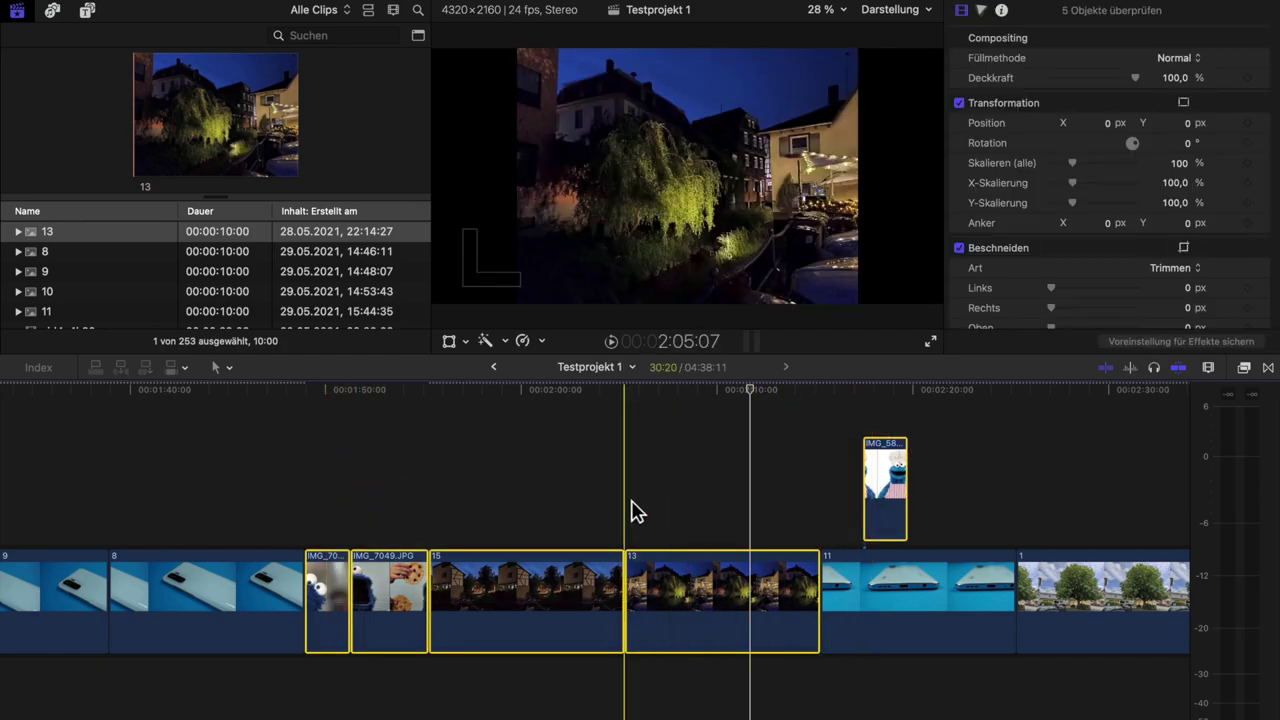
pyautogui.hotkey('ctrl', 'd')
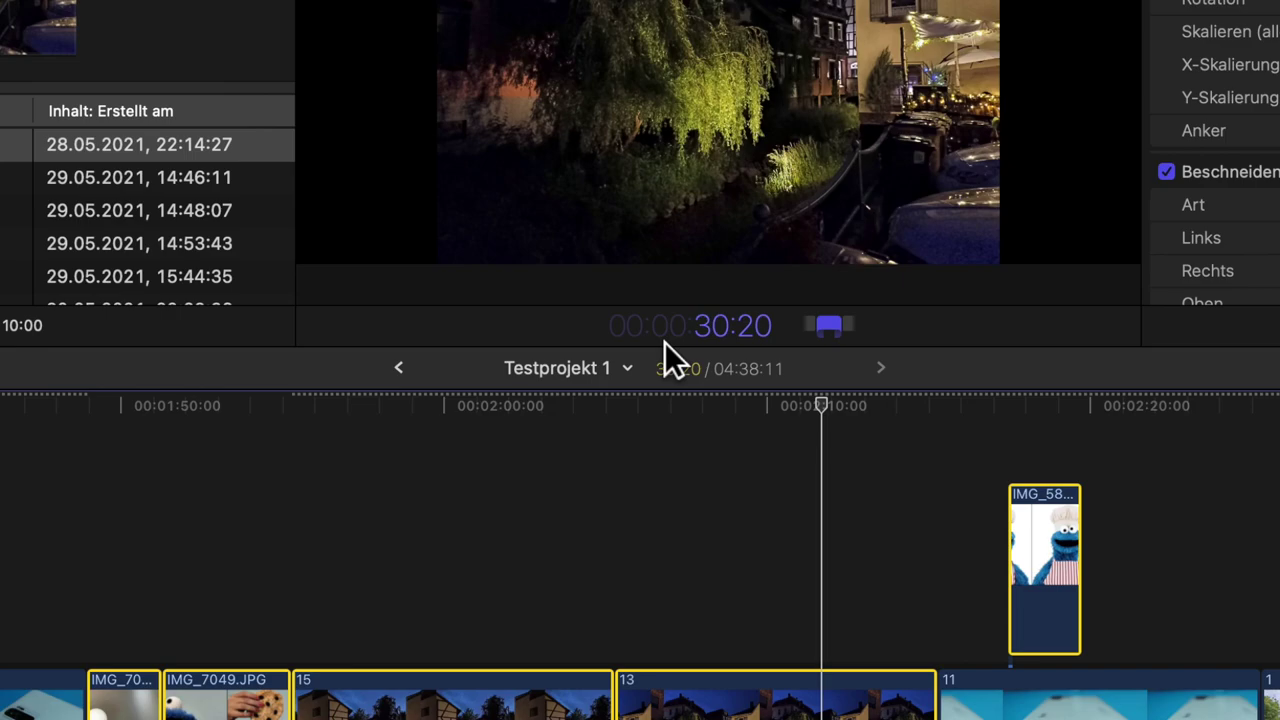
pyautogui.write('500')
pyautogui.press('Return')
pyautogui.click(617, 520)
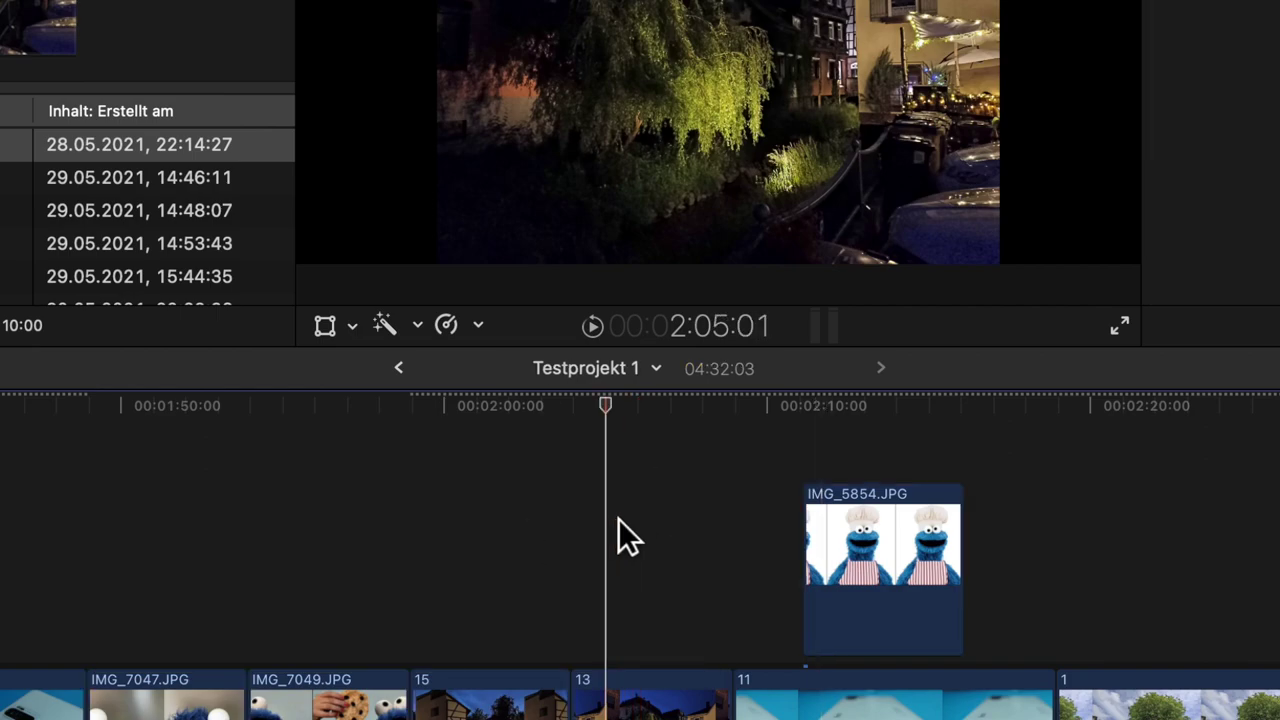
pyautogui.click(877, 515)
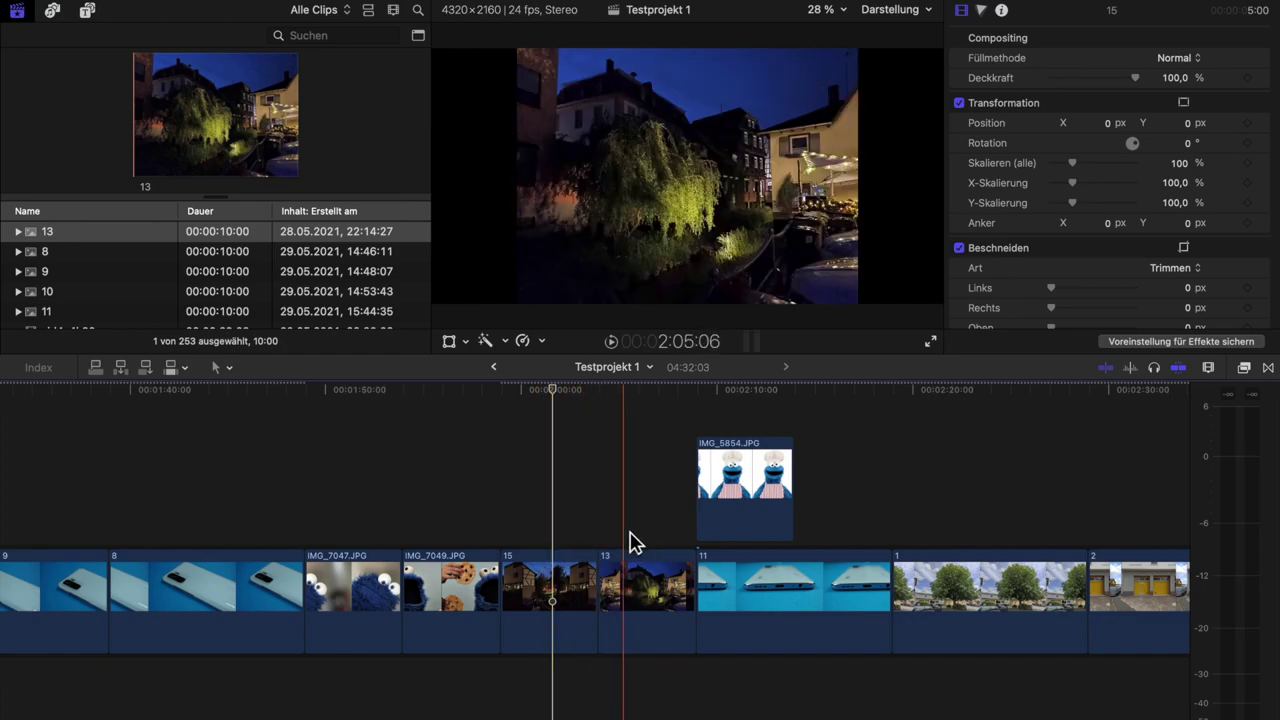
# Set Spatial Conform Type to Füllen (Fill) for night clips 15 and 13 in the Inspector
pyautogui.moveTo(551, 523); pyautogui.dragTo(651, 614)
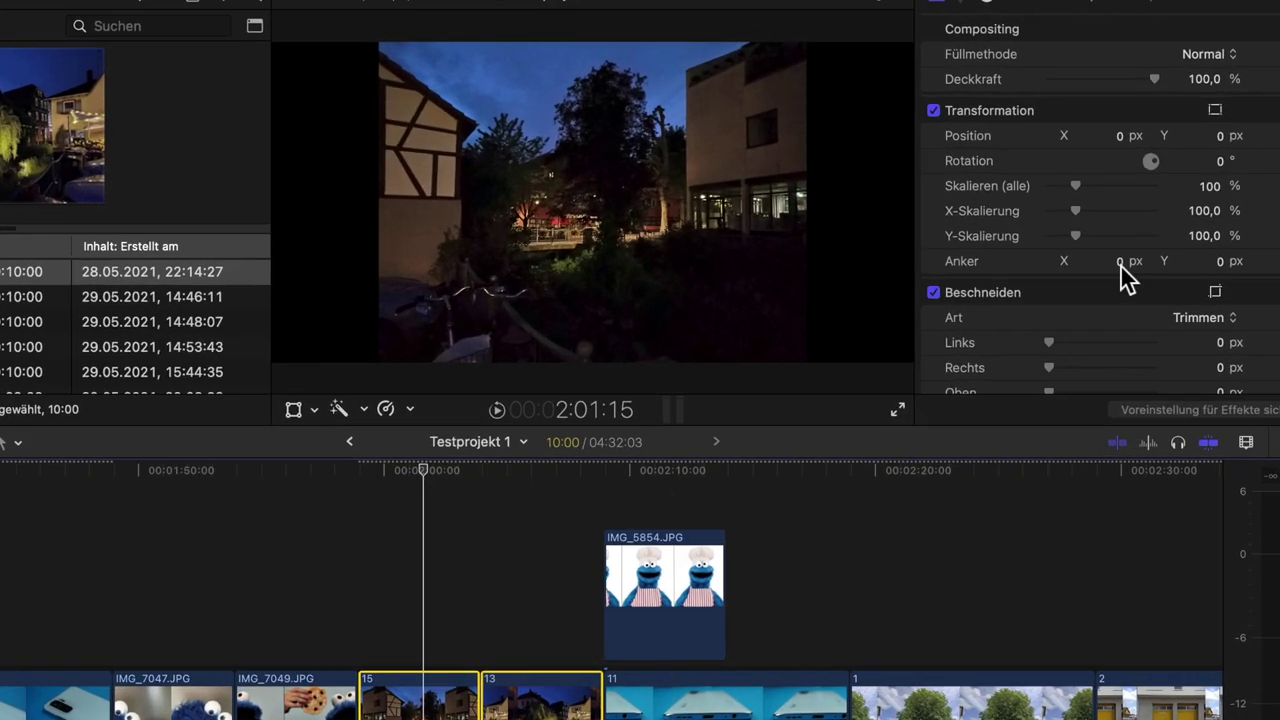
pyautogui.scroll(-5, 1120, 264)
pyautogui.scroll(1, 1150, 273)
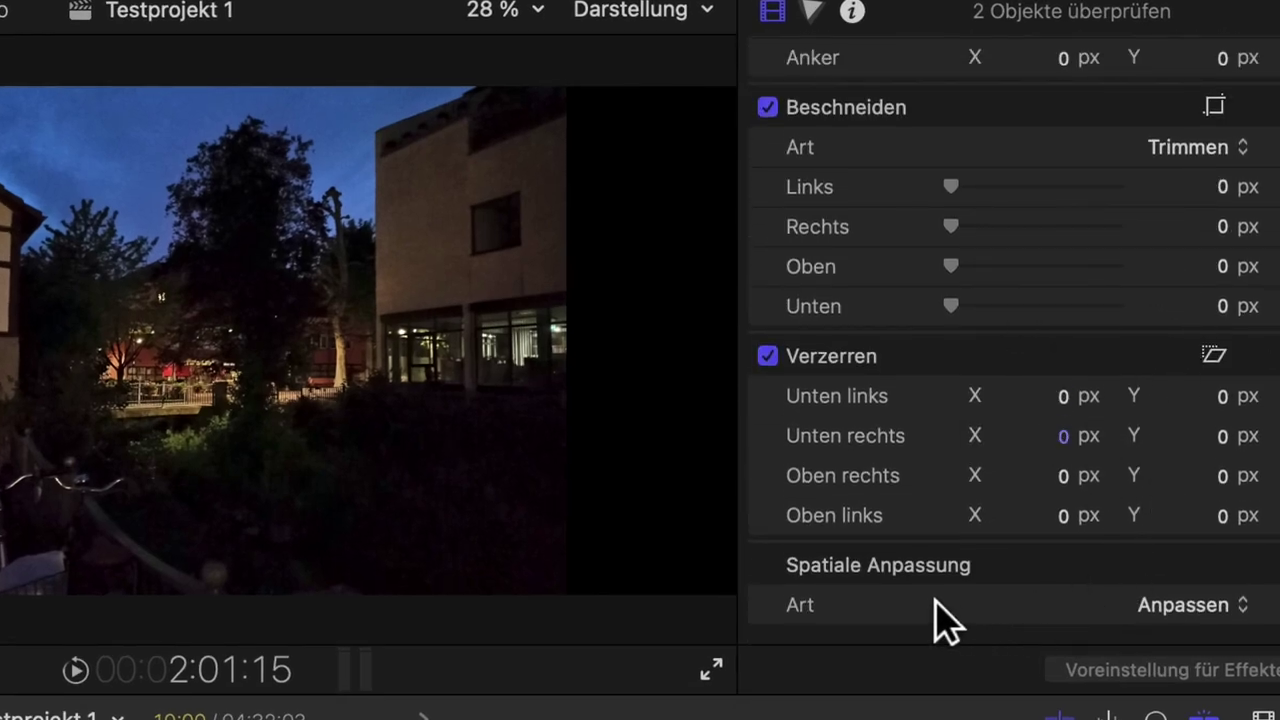
pyautogui.click(1175, 607)
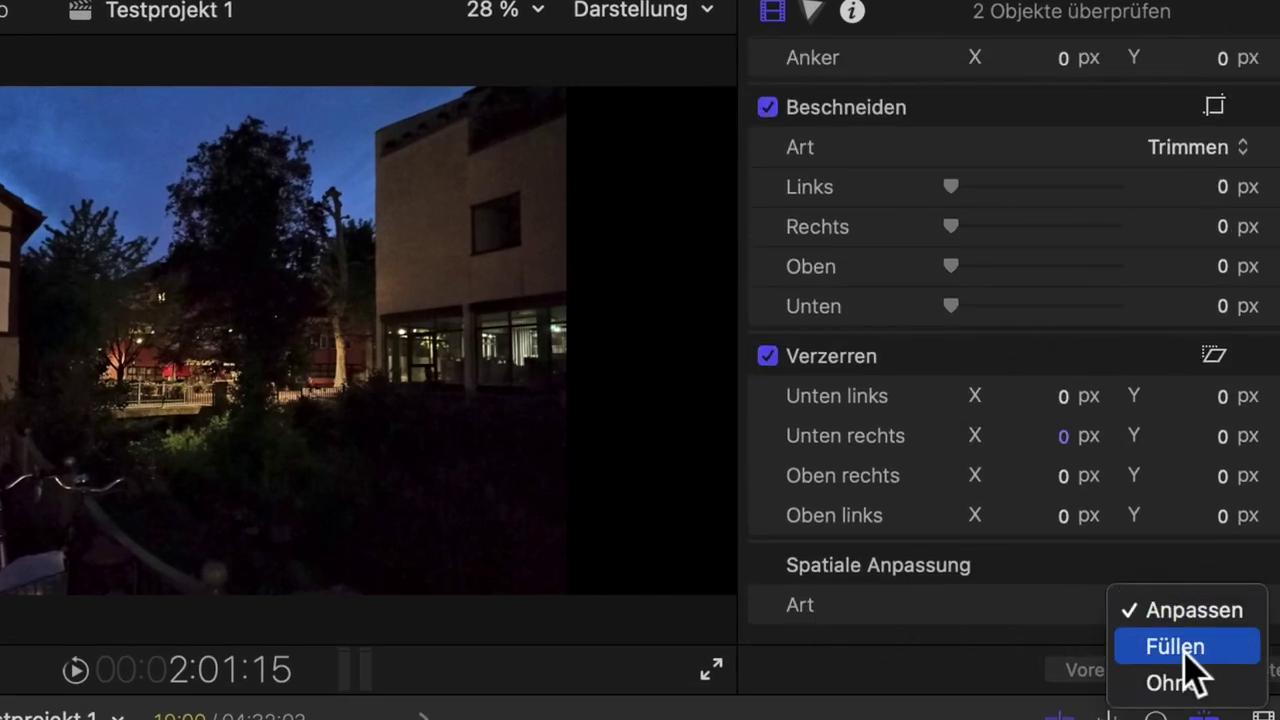
pyautogui.click(1165, 647)
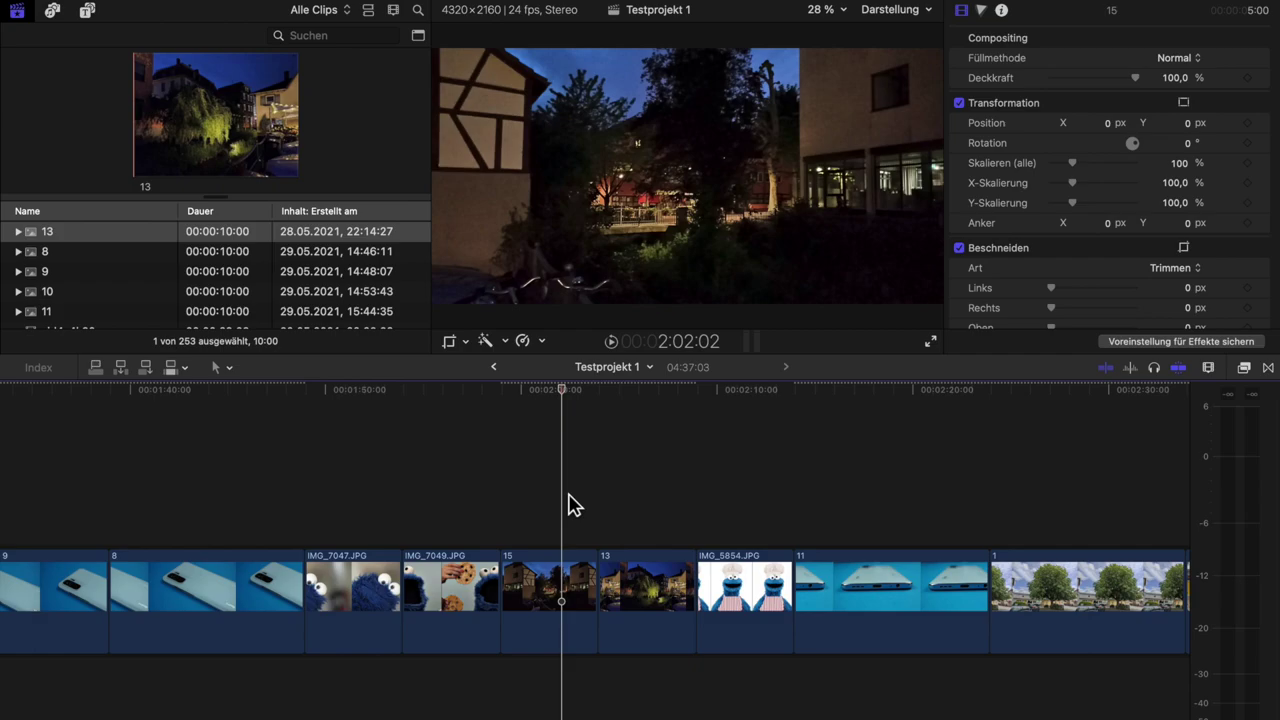
# Apply a Beschneiden Ken Burns move to clip 13, zooming from full frame to tighter framing
pyautogui.click(646, 571)
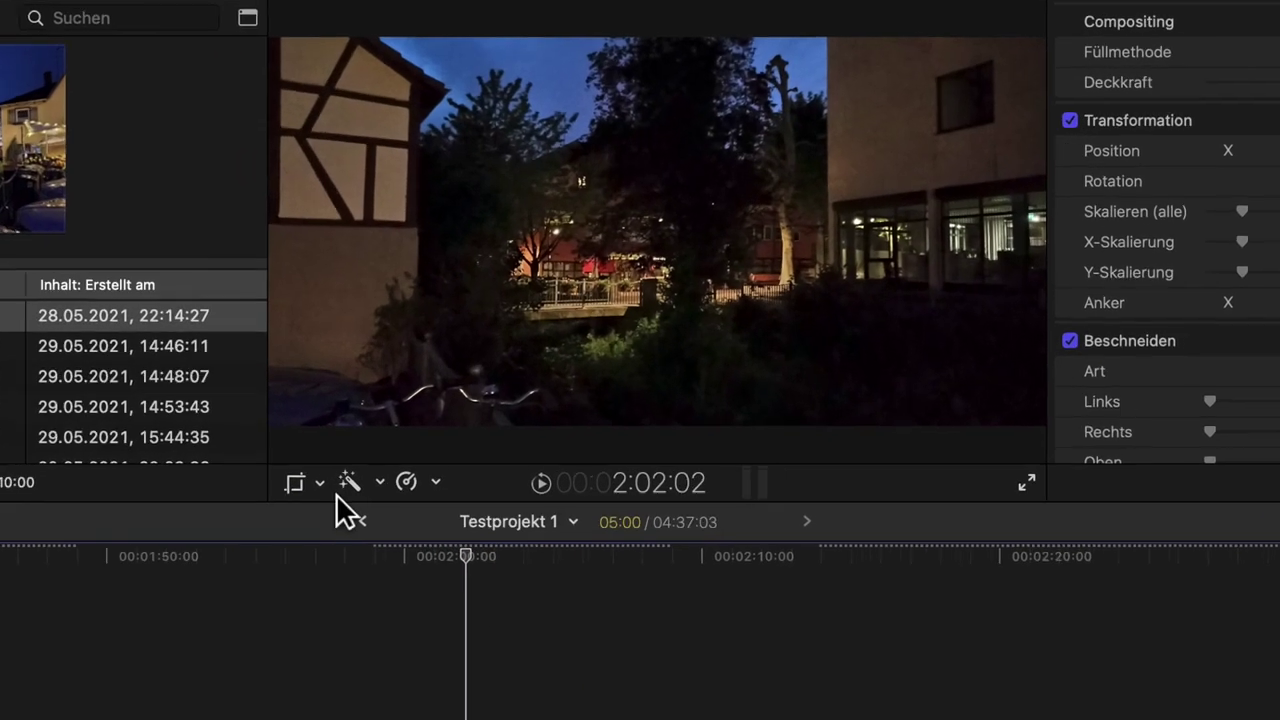
pyautogui.click(319, 482)
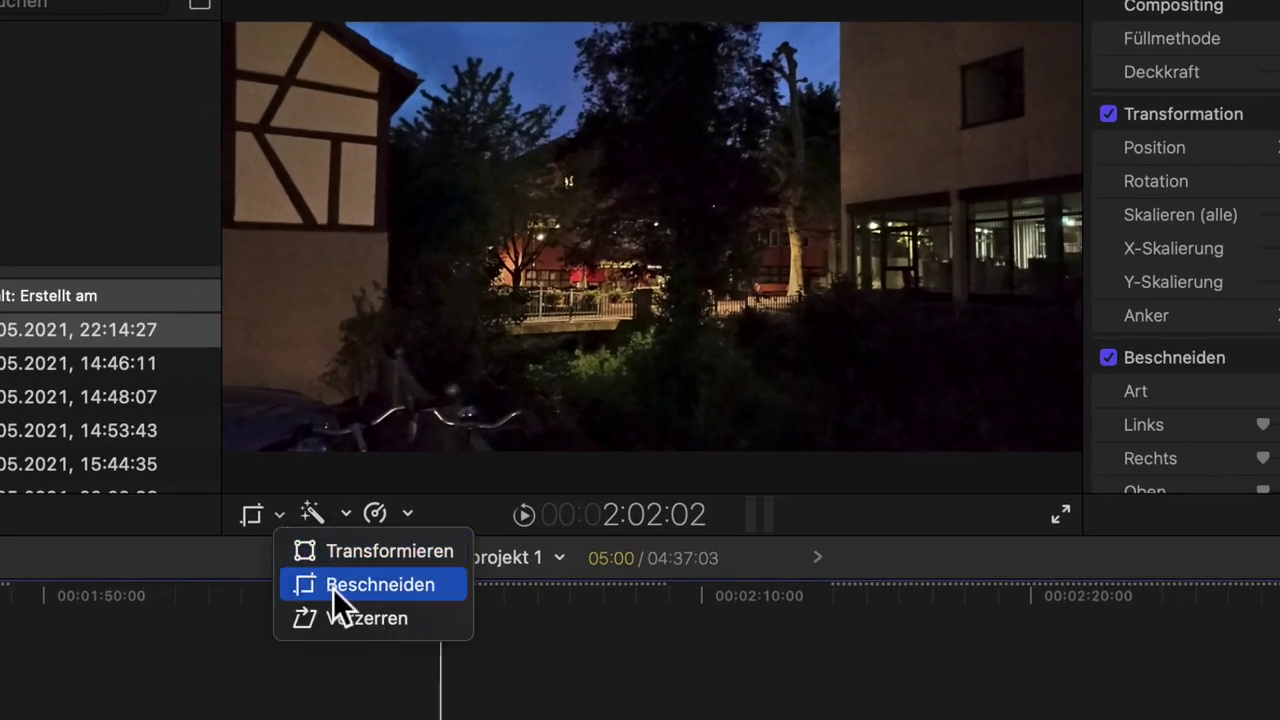
pyautogui.click(372, 548)
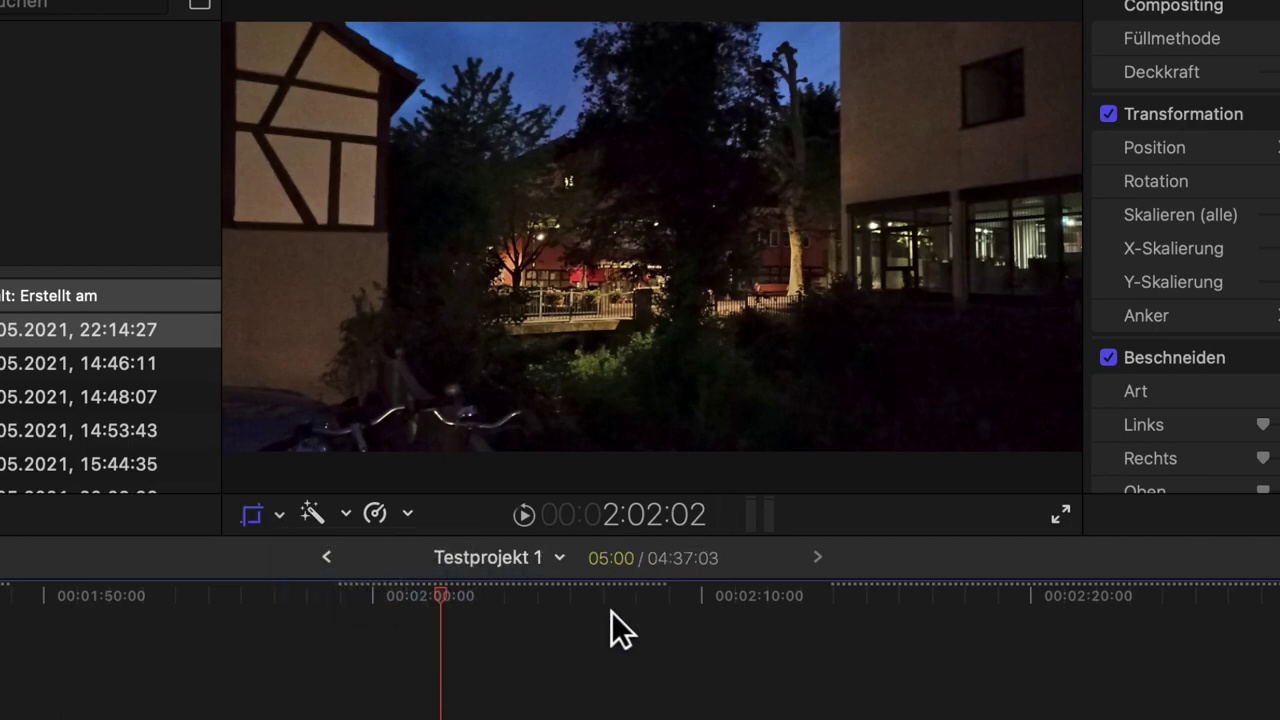
pyautogui.click(566, 598)
pyautogui.click(755, 459)
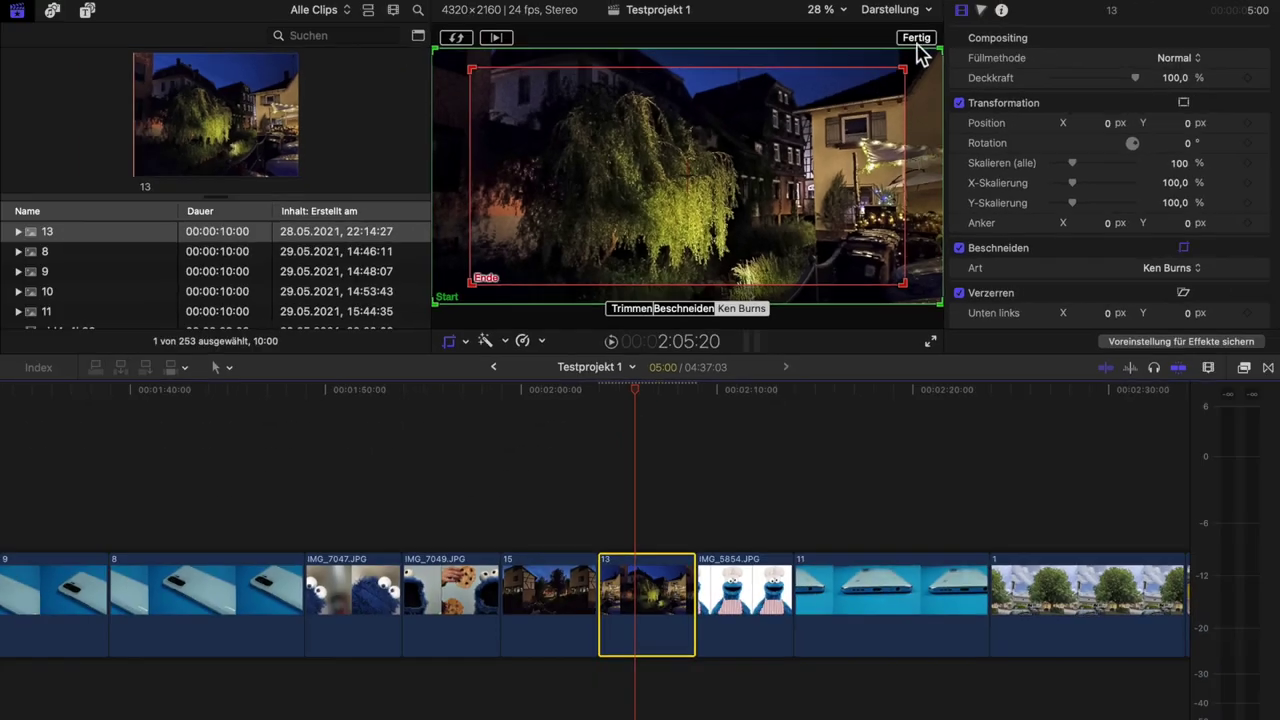
pyautogui.click(1037, 7)
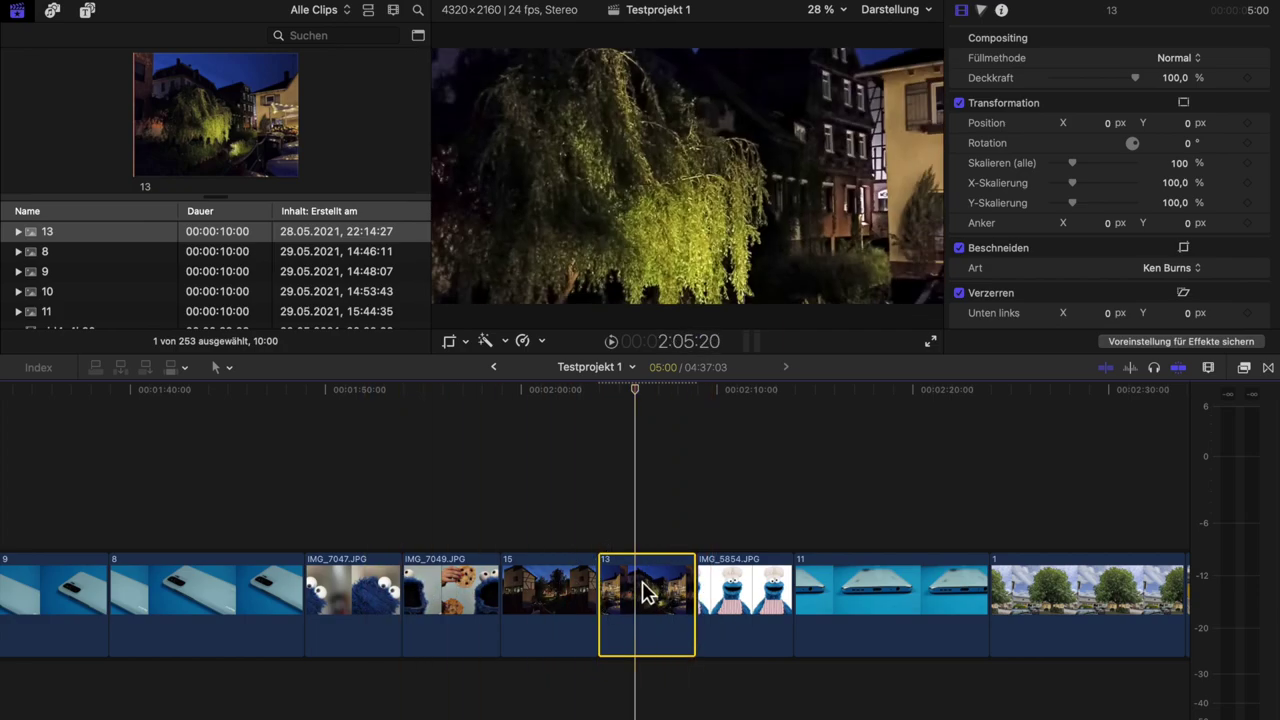
# Copy clip 13 and call up Paste Attributes for IMG_7047, IMG_7049, 15 and IMG_5854
pyautogui.press('super+c')
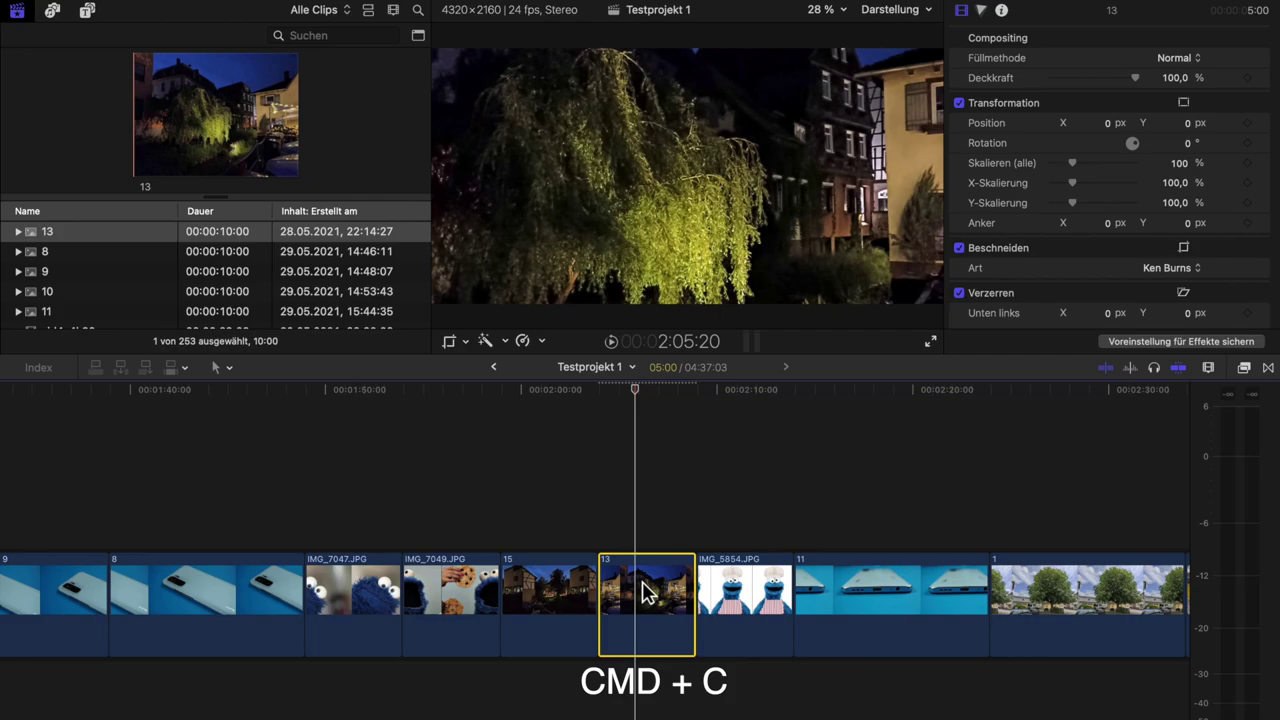
pyautogui.moveTo(351, 540); pyautogui.dragTo(548, 643)
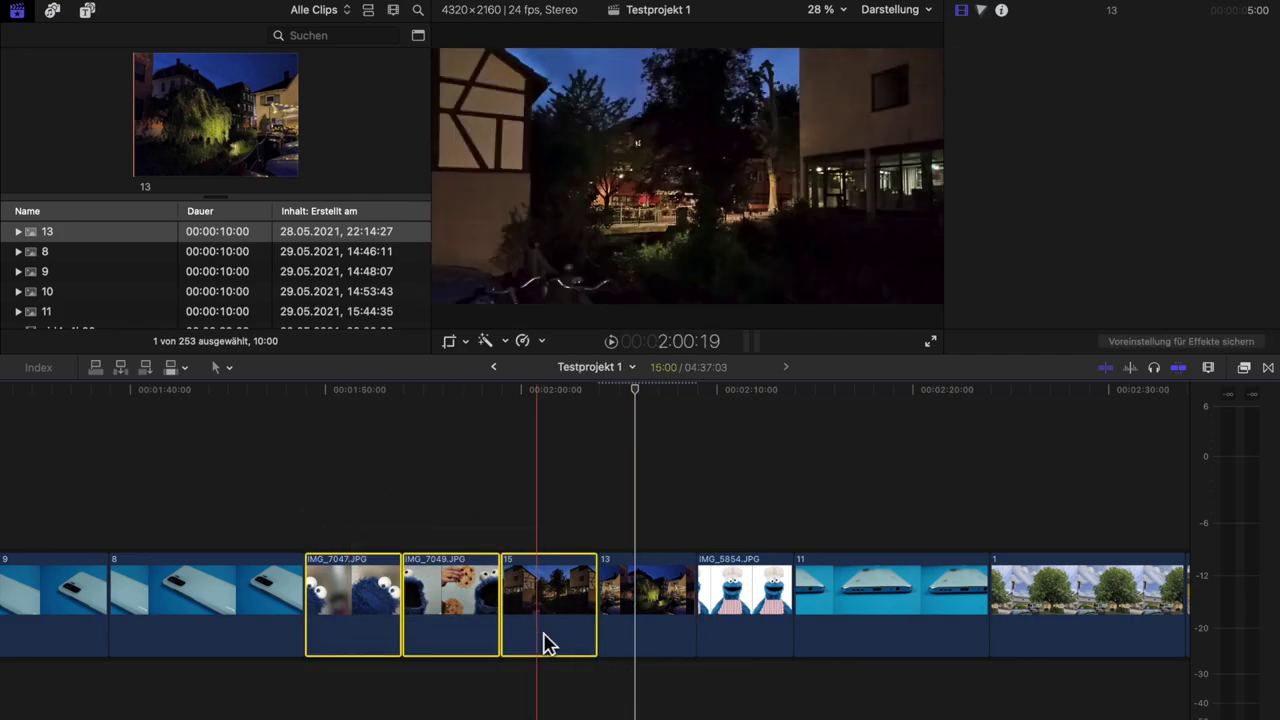
pyautogui.keyDown('super'); pyautogui.click(742, 600); pyautogui.keyUp('super')
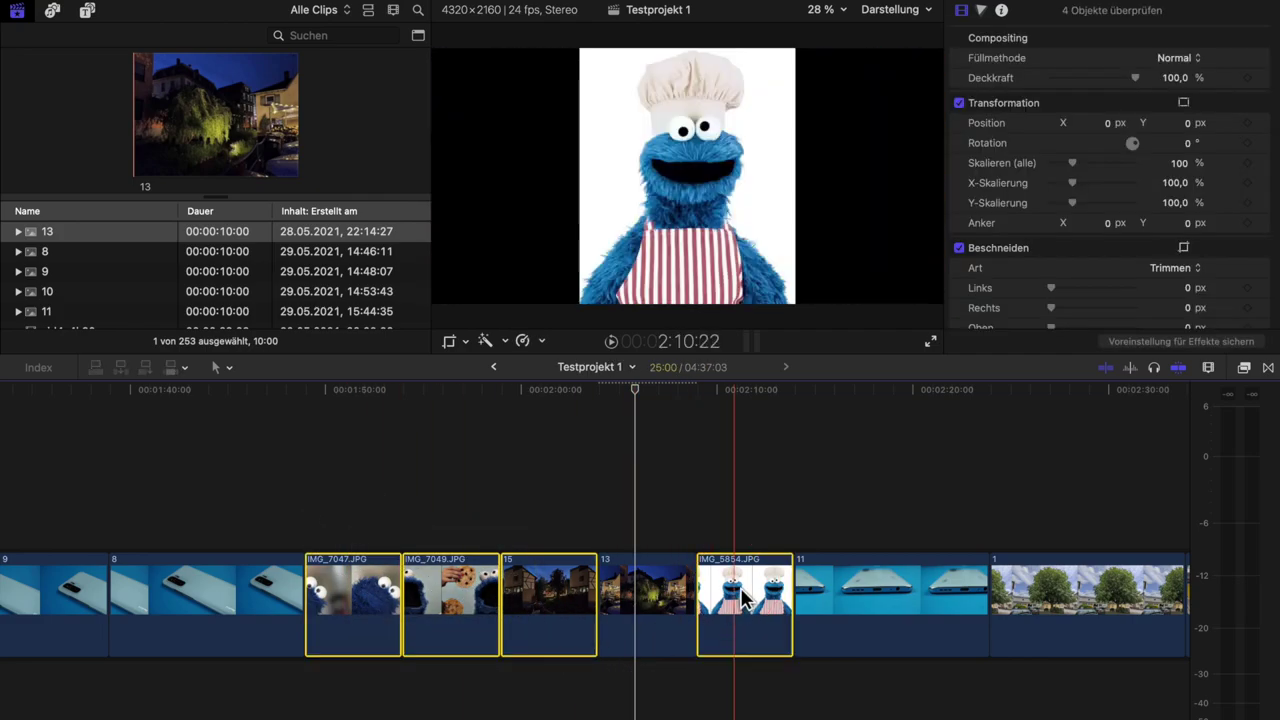
pyautogui.press('super+shift+v')
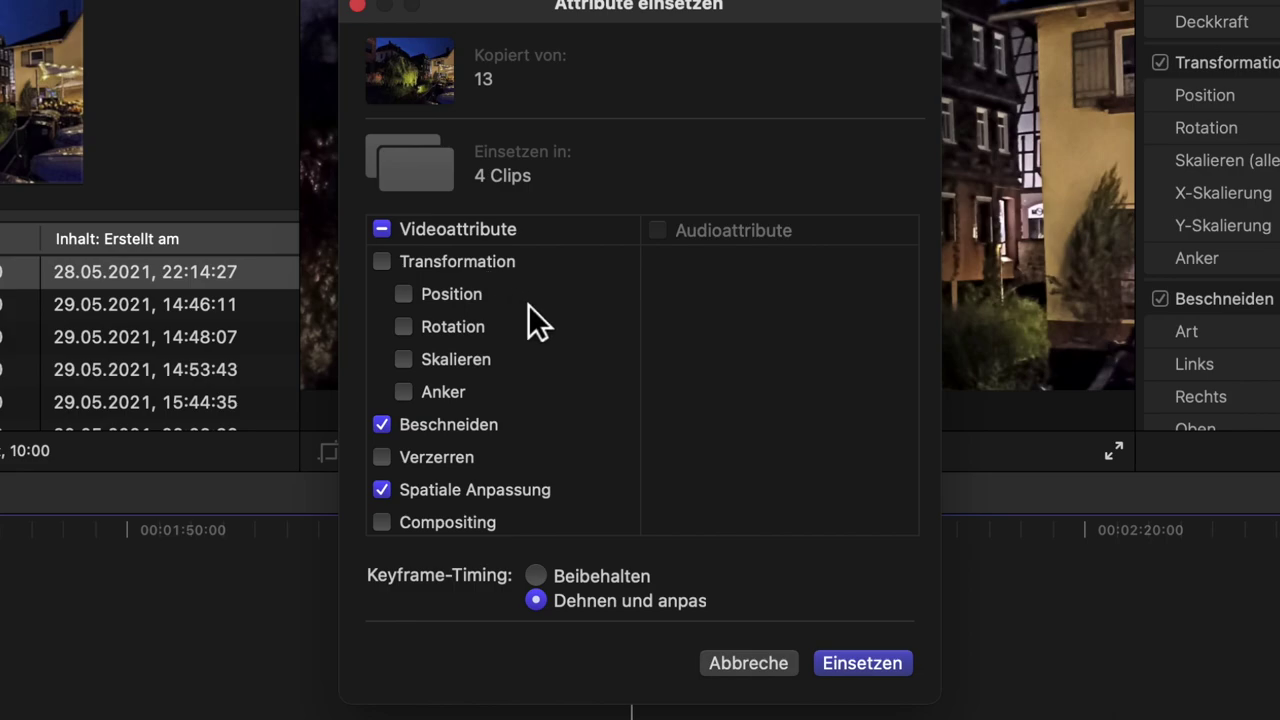
# Paste only the Beschneiden crop onto the four clips, with Spatiale Anpassung unchecked
pyautogui.scroll(-2, 560, 350)
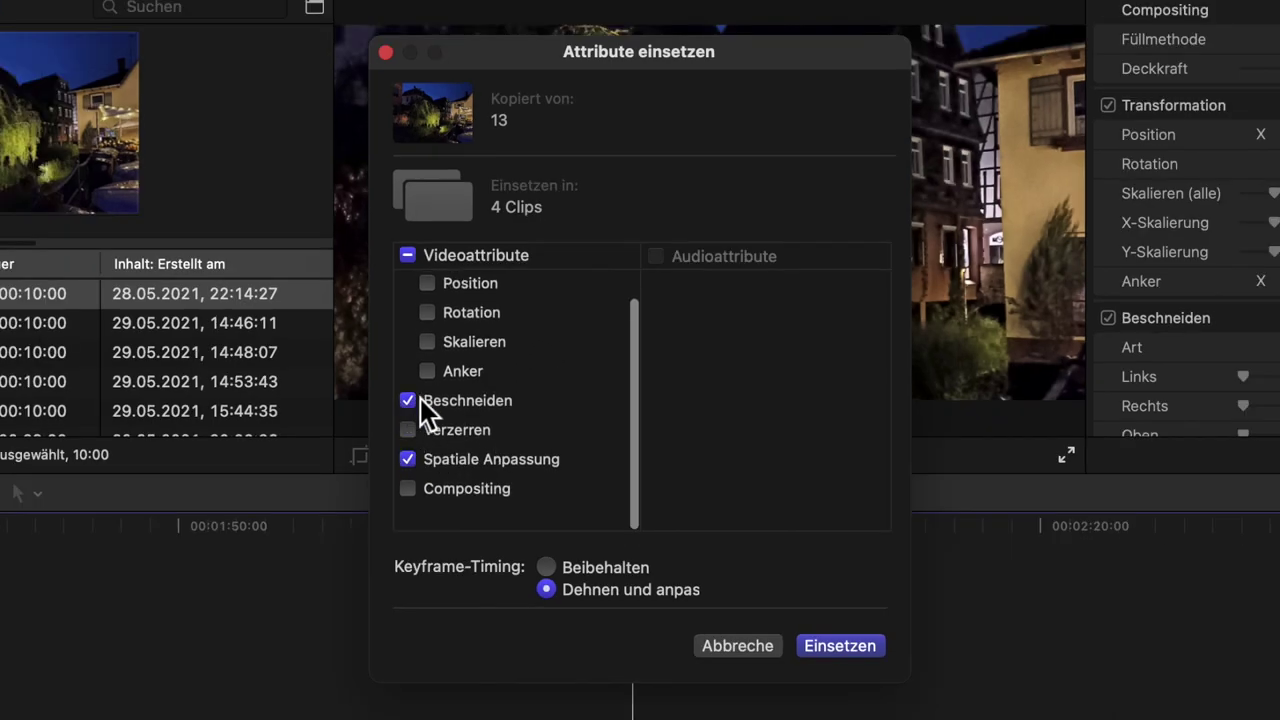
pyautogui.click(409, 462)
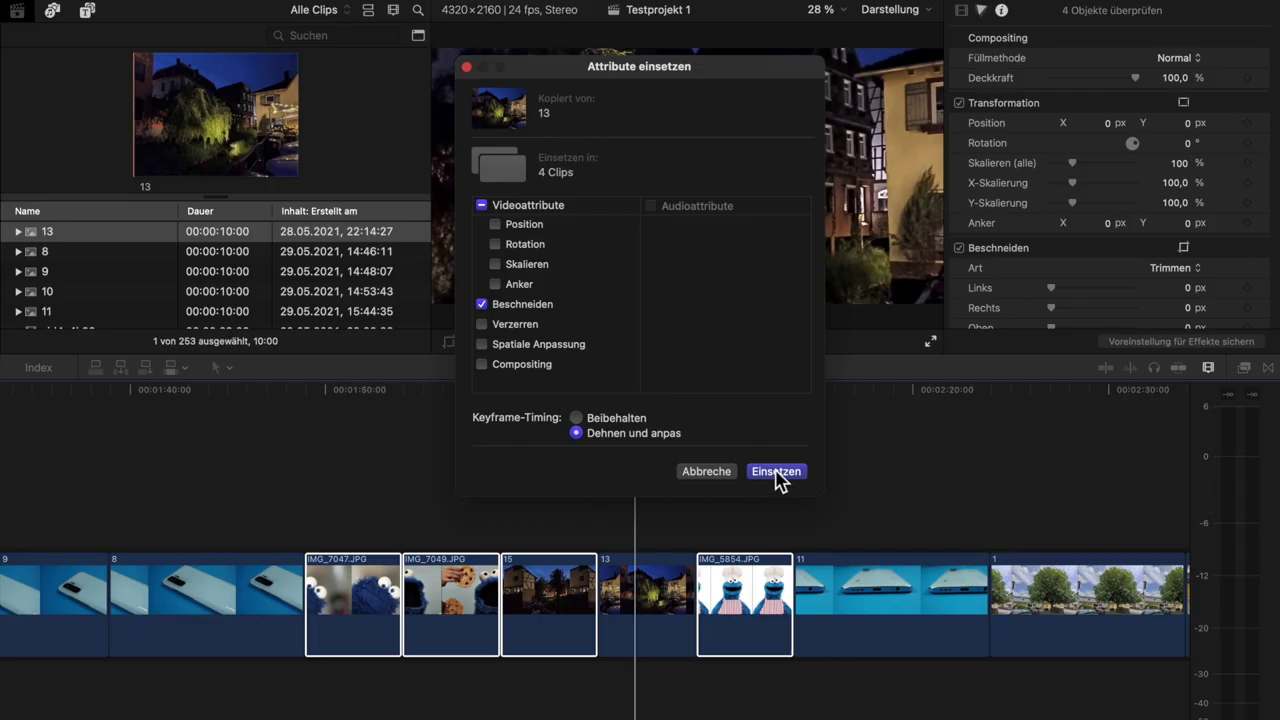
pyautogui.click(842, 648)
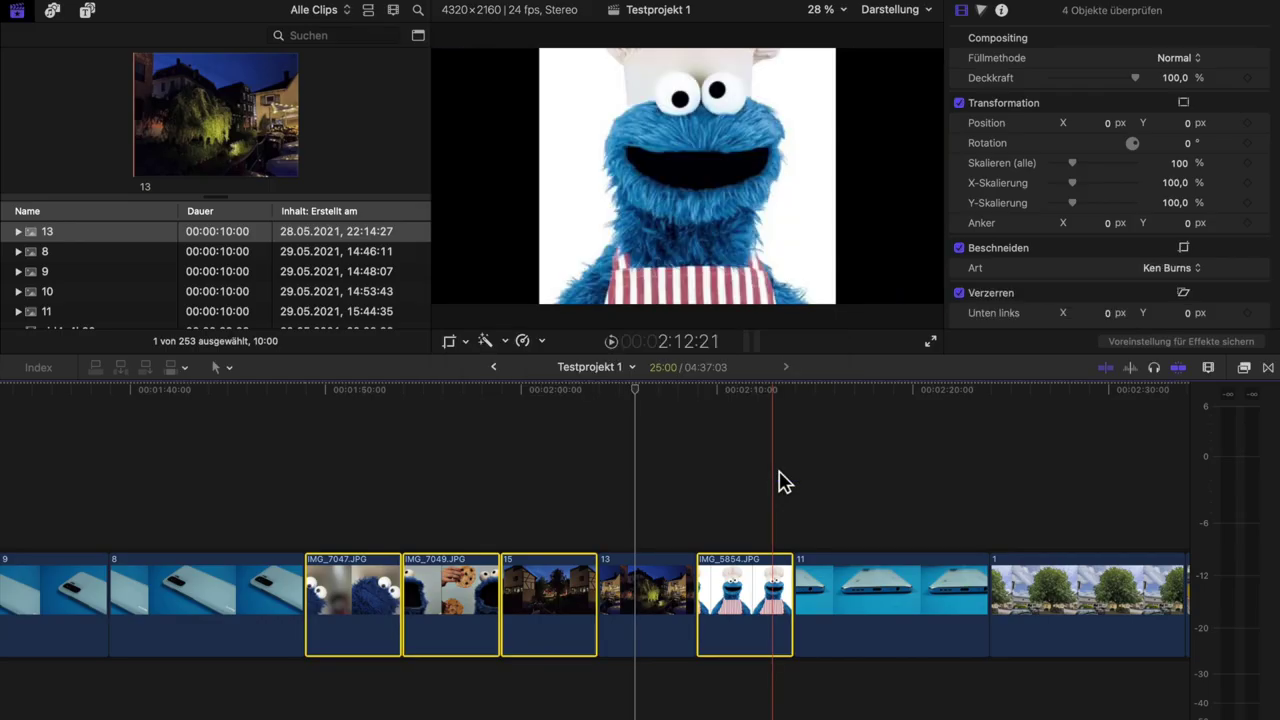
pyautogui.click(314, 499)
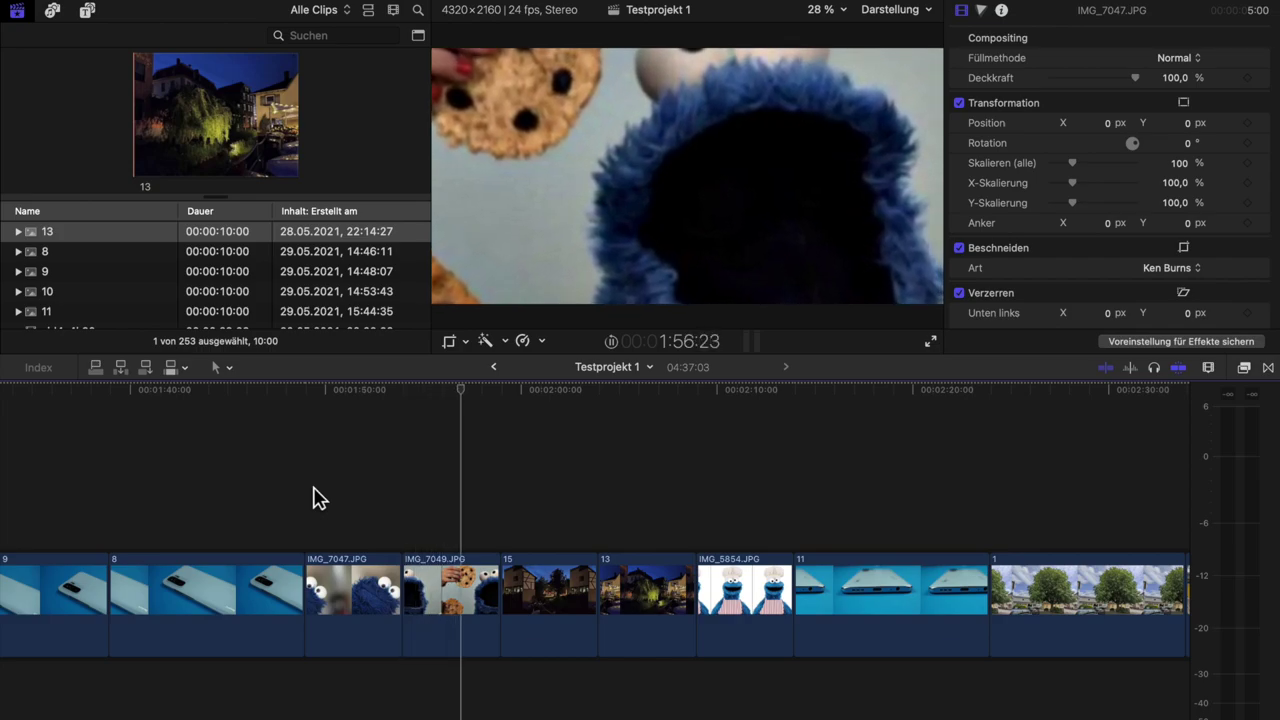
pyautogui.press('c')
pyautogui.press('space')
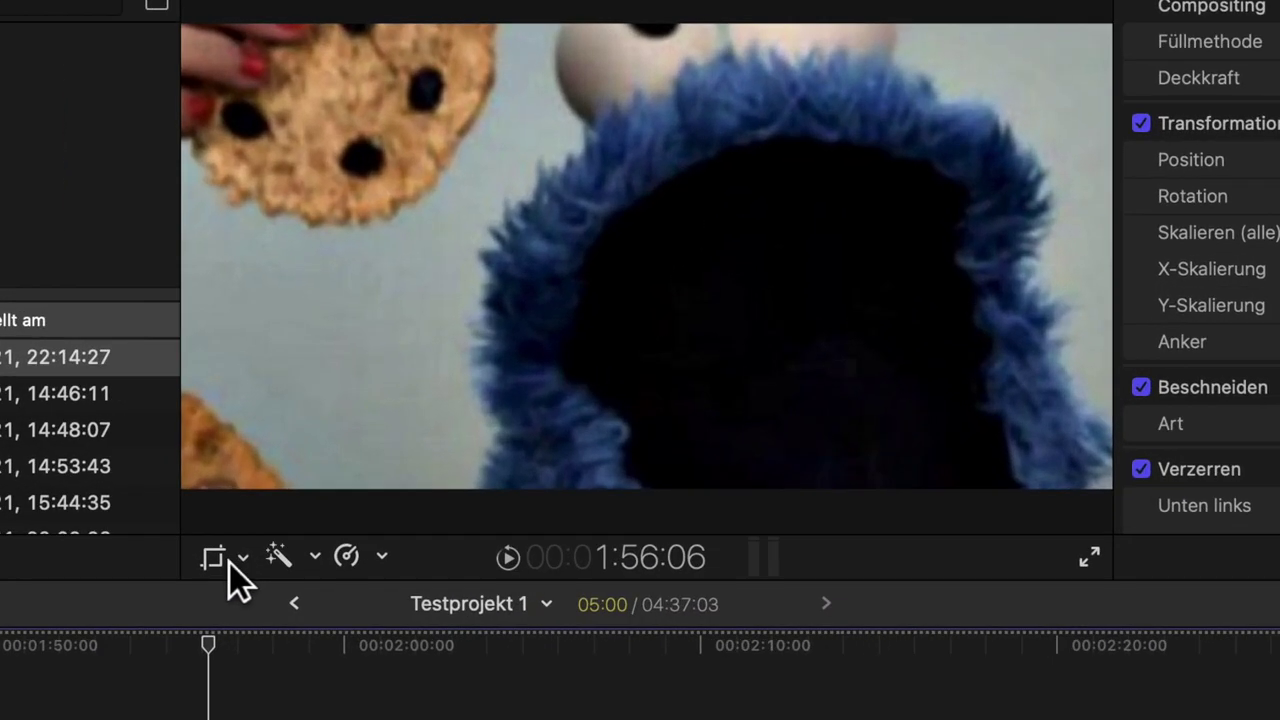
# Reshape IMG_7049's Ken Burns frames, widening the red Ende frame nearly to full size
pyautogui.click(340, 448)
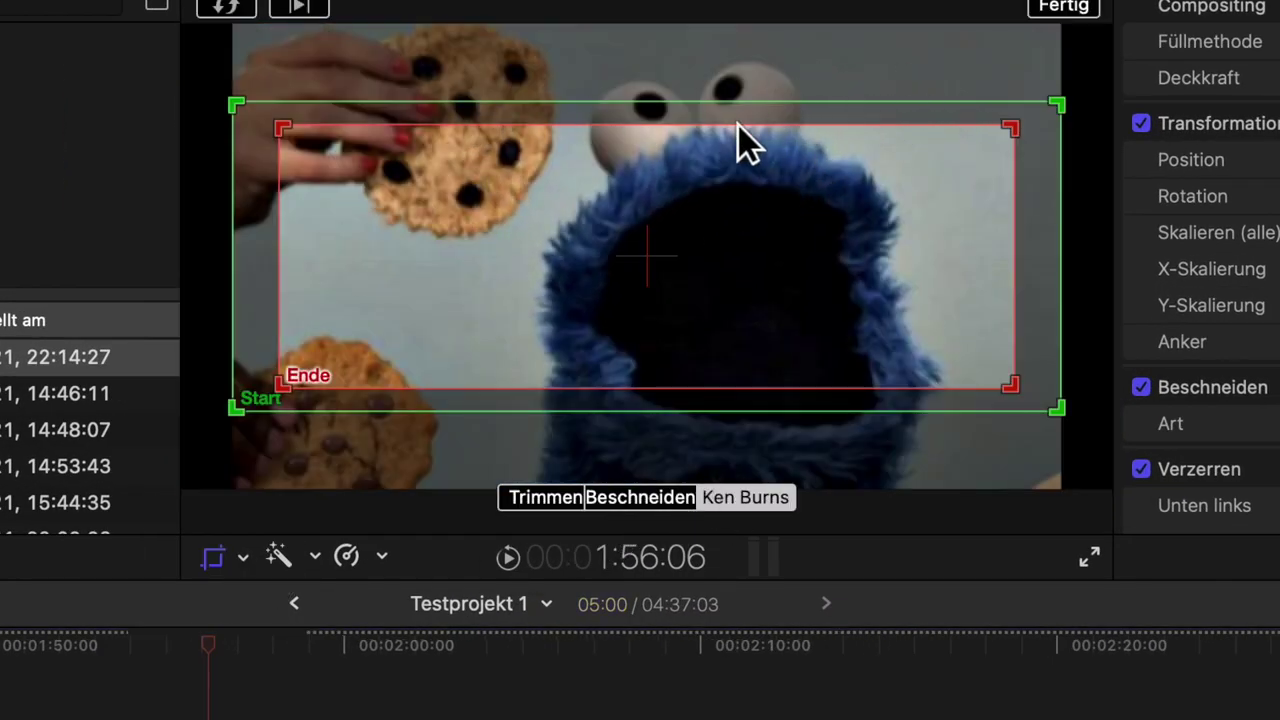
pyautogui.moveTo(1053, 171); pyautogui.dragTo(1053, 109)
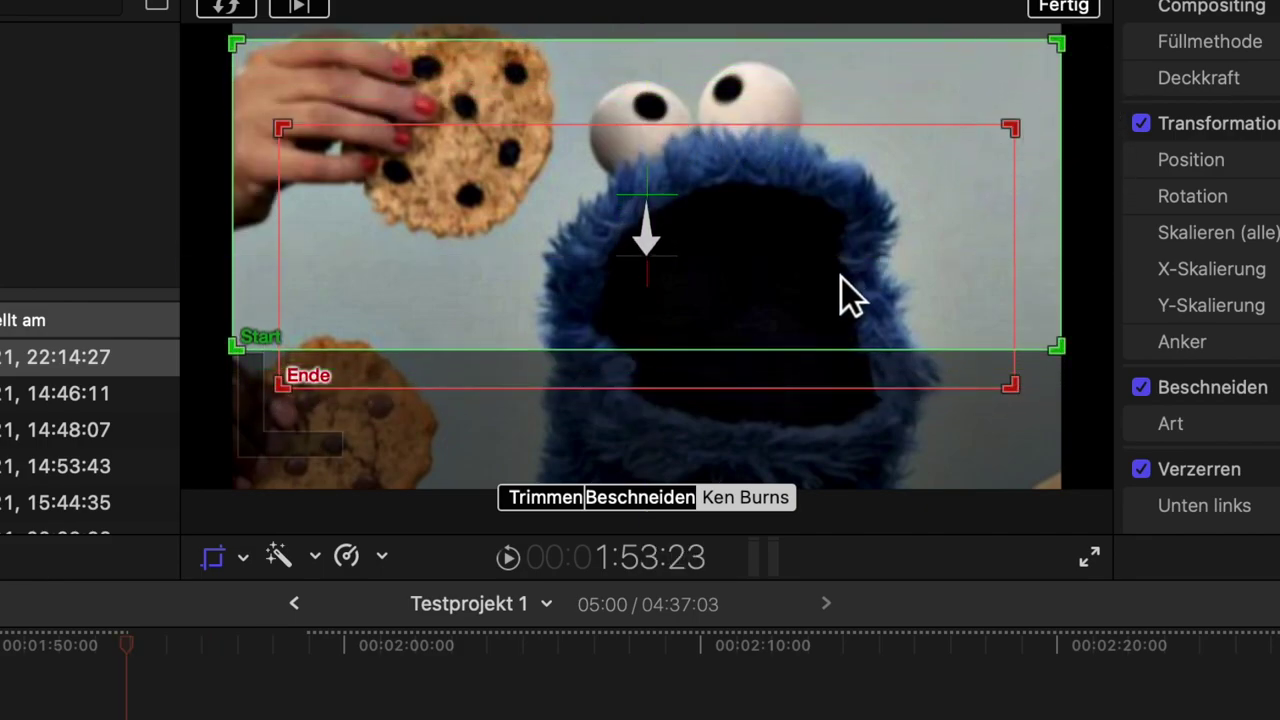
pyautogui.moveTo(842, 278); pyautogui.dragTo(759, 241)
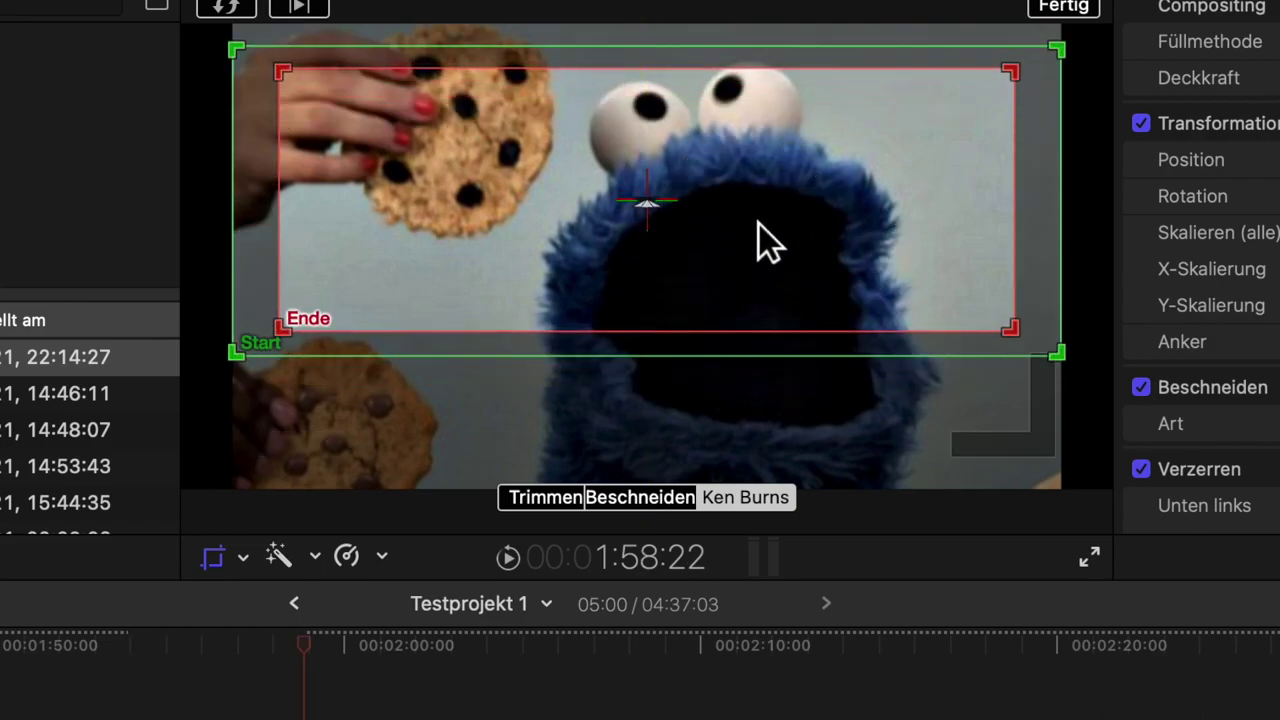
pyautogui.moveTo(1030, 80); pyautogui.dragTo(1065, 73)
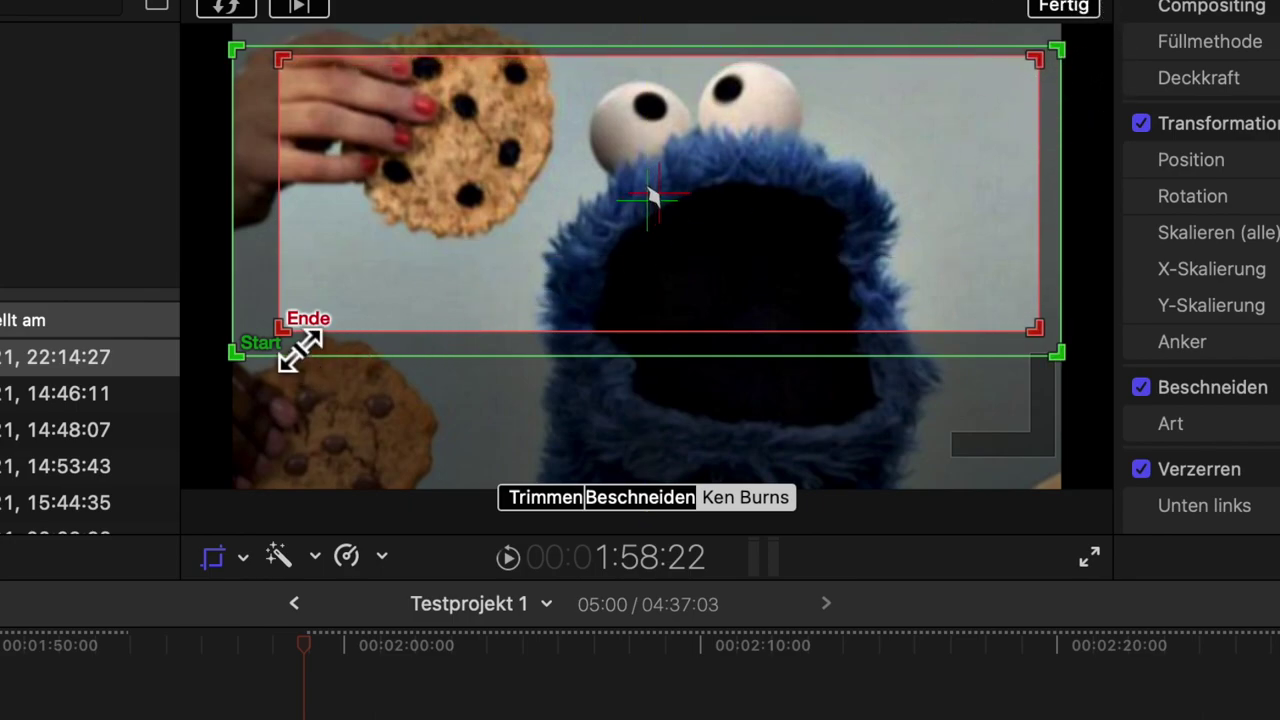
pyautogui.moveTo(298, 350); pyautogui.dragTo(269, 362)
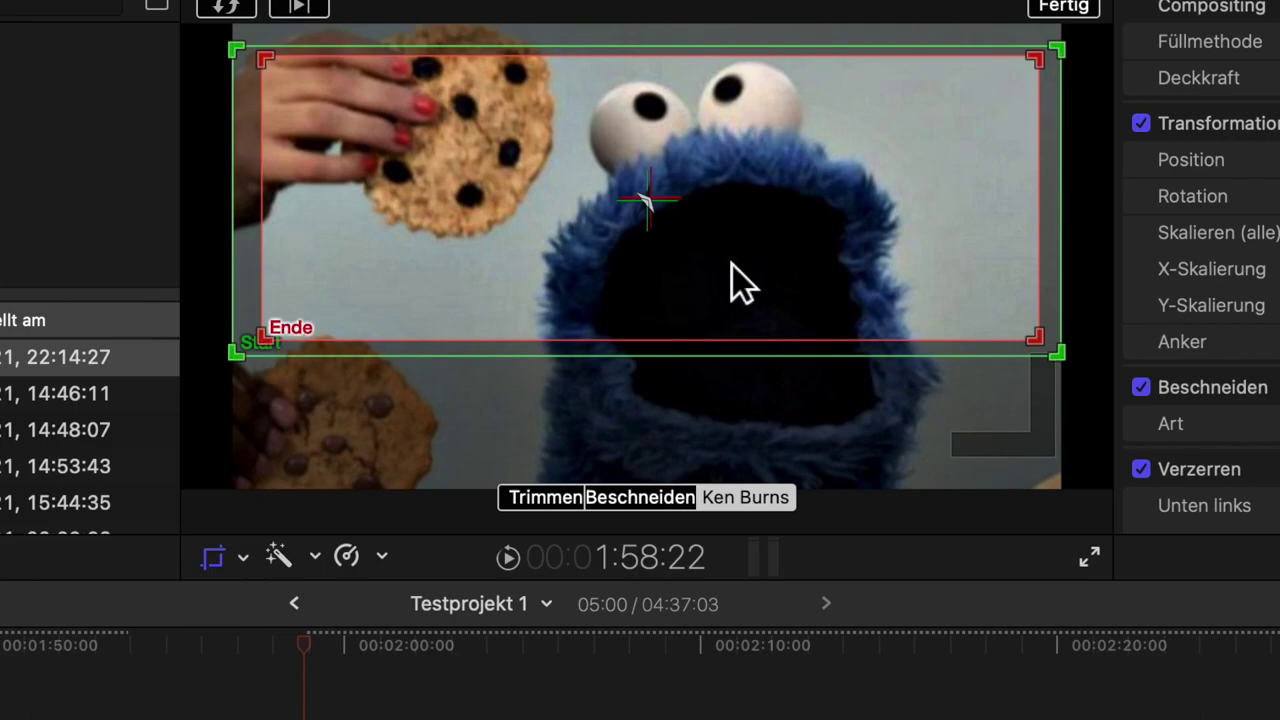
pyautogui.moveTo(782, 236); pyautogui.dragTo(778, 235)
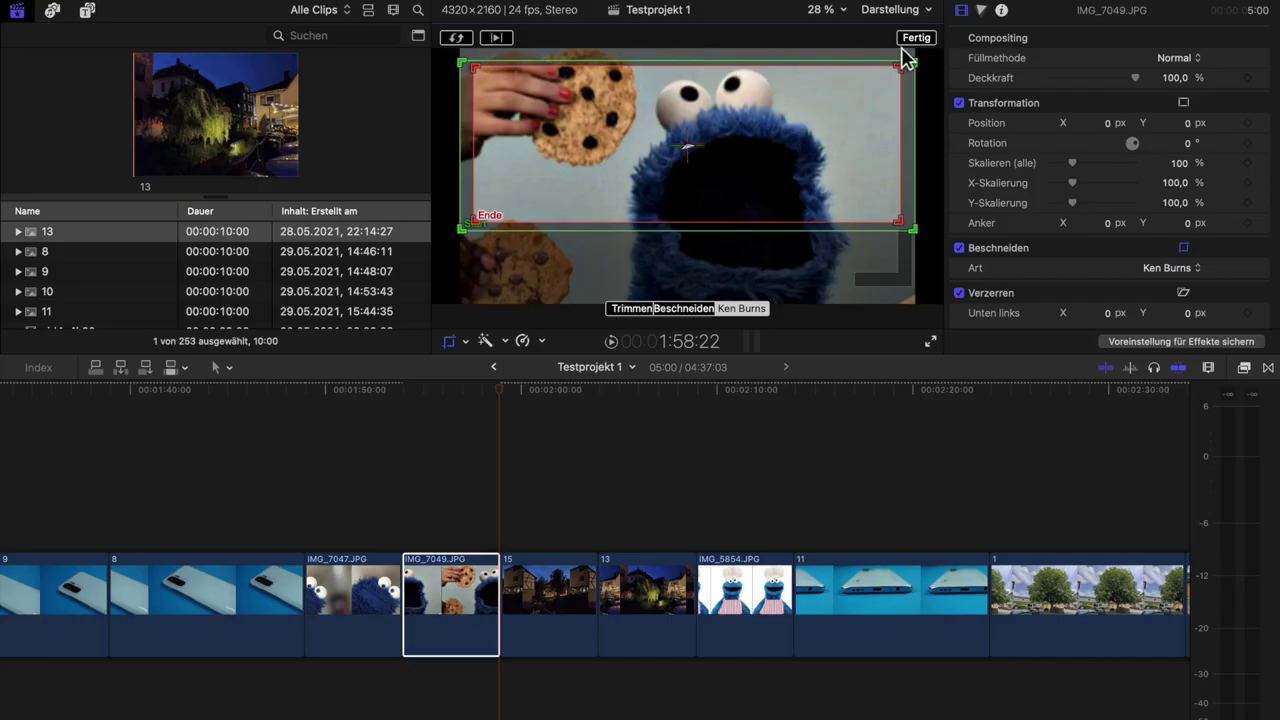
pyautogui.click(916, 39)
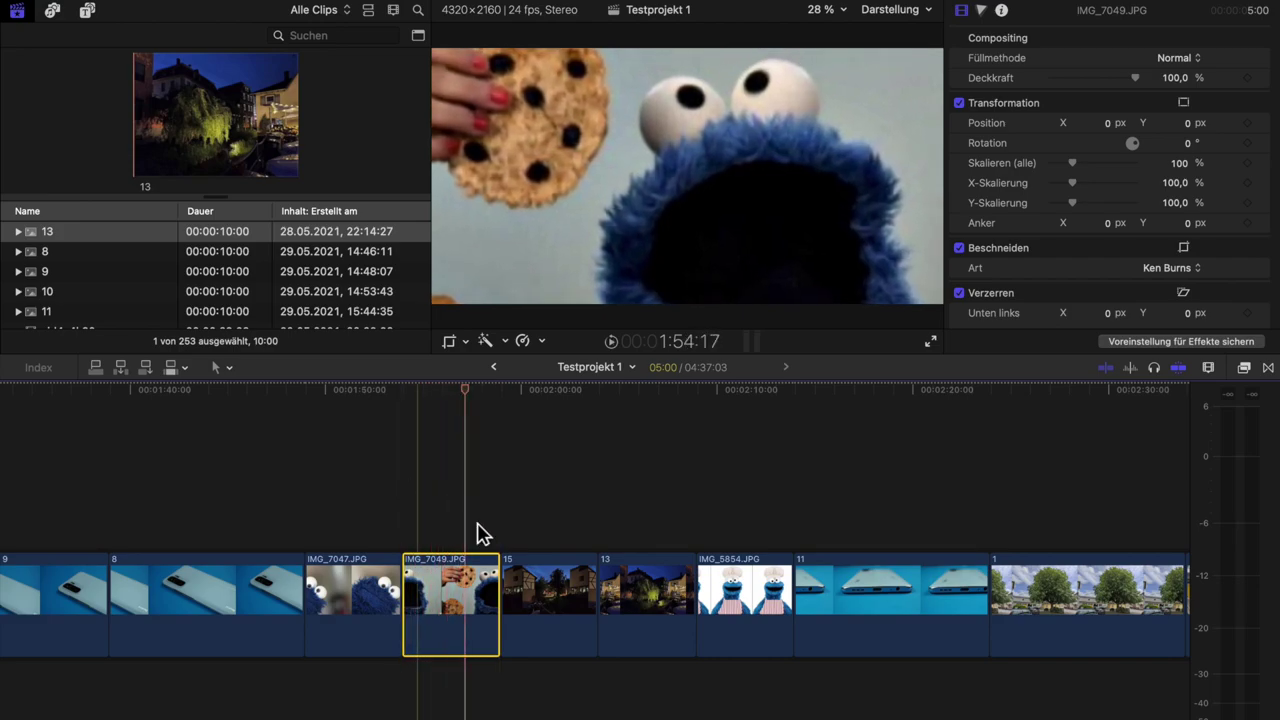
# Stop playback and marquee-select clips IMG_7047.JPG through IMG_5854.JPG in Testprojekt 1
pyautogui.click(555, 600)
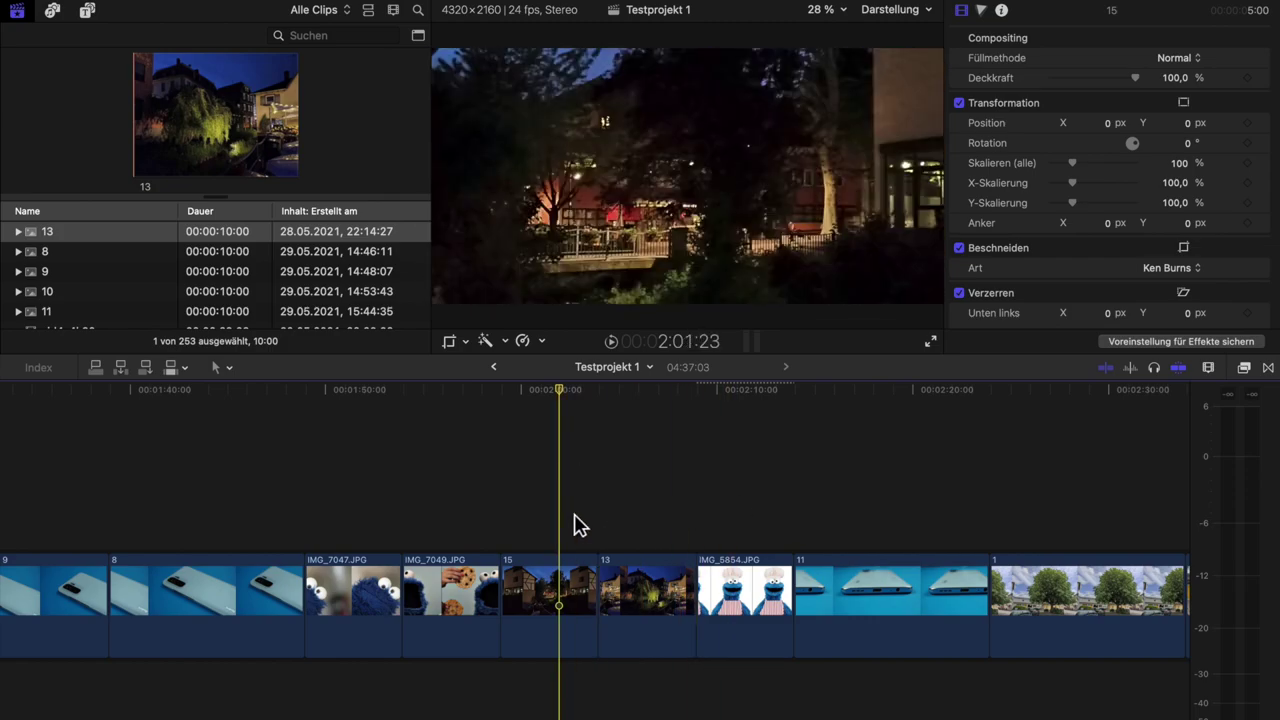
pyautogui.moveTo(360, 505); pyautogui.dragTo(745, 637)
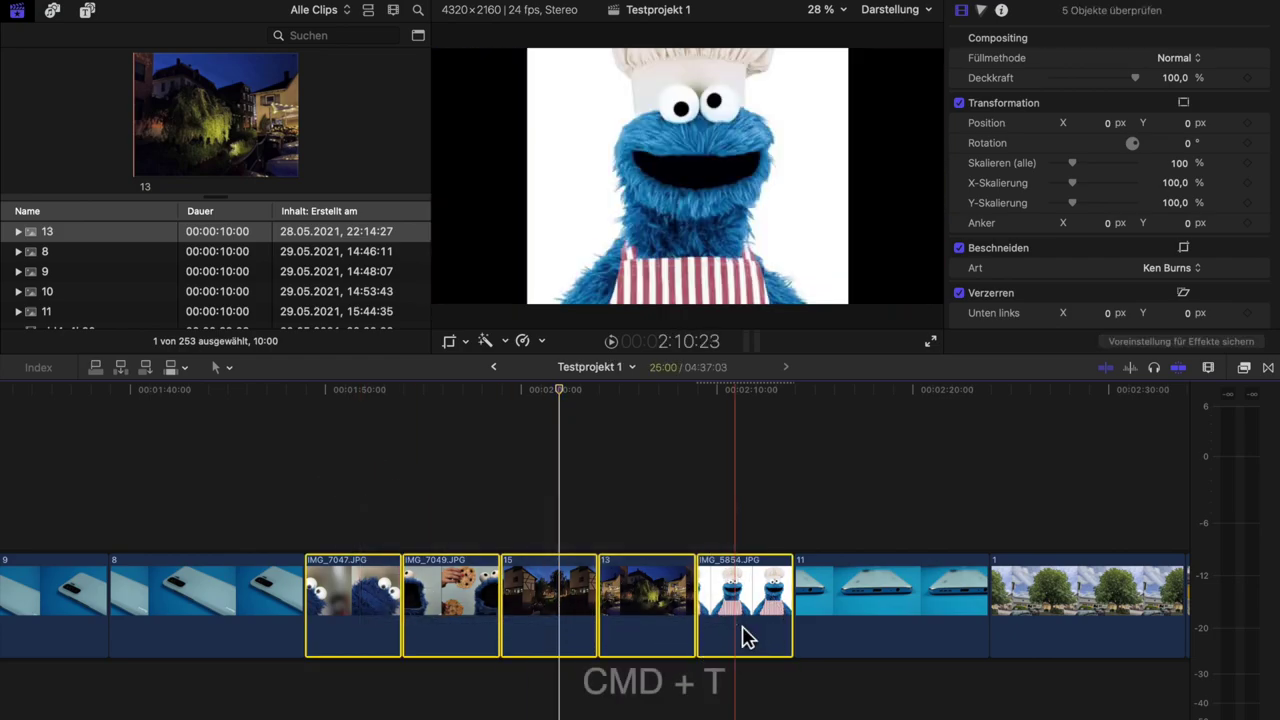
# Add default cross dissolves between the stills from IMG_7047.JPG to IMG_5854.JPG and play them back
pyautogui.press('super+t')
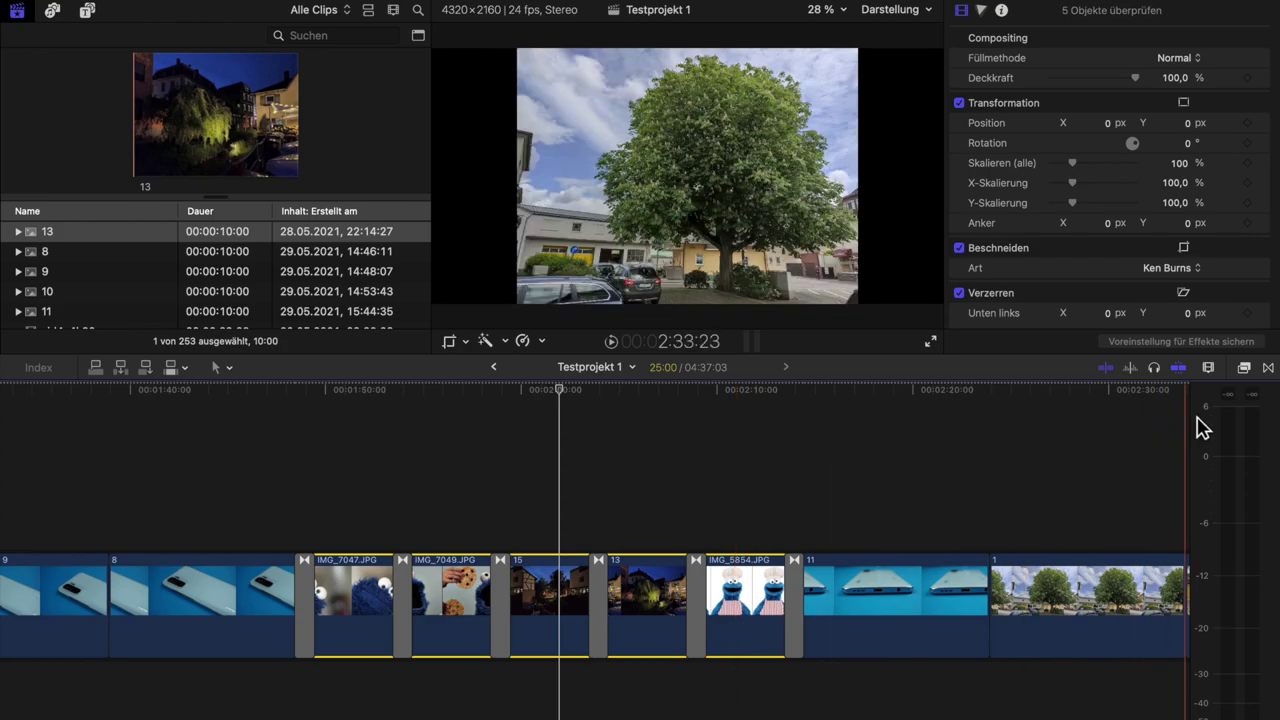
pyautogui.click(1268, 367)
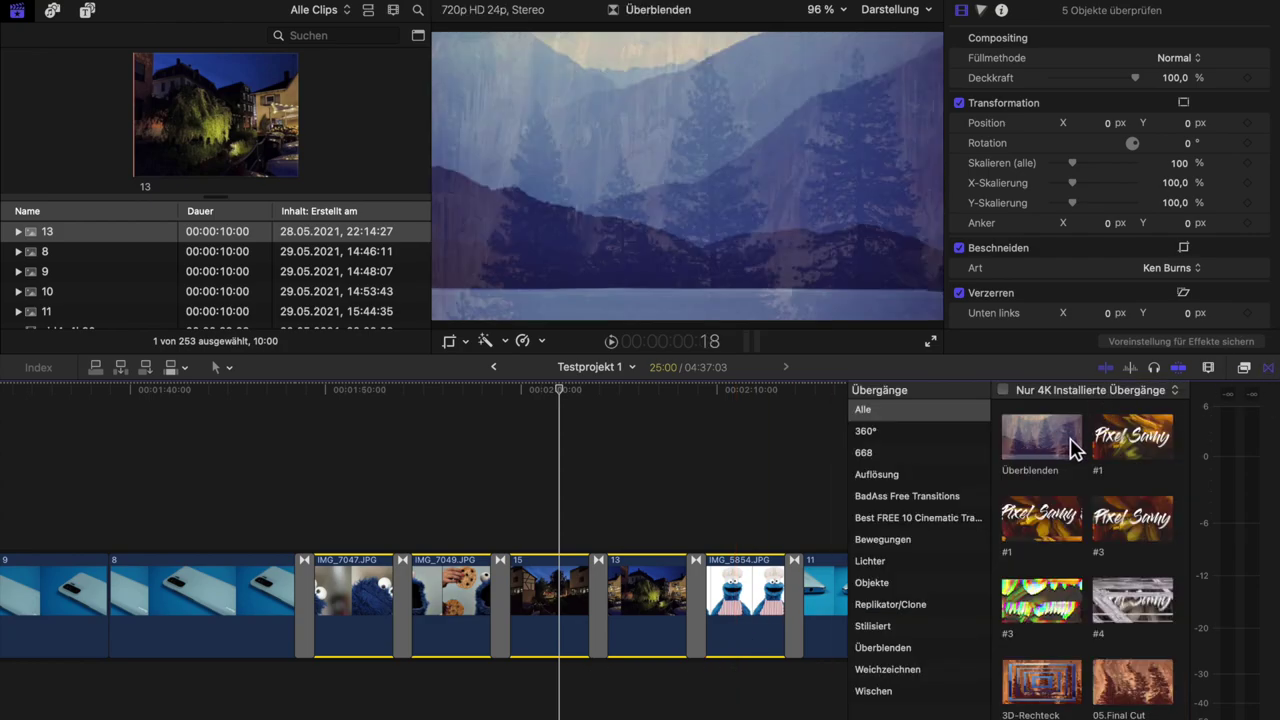
pyautogui.click(1268, 367)
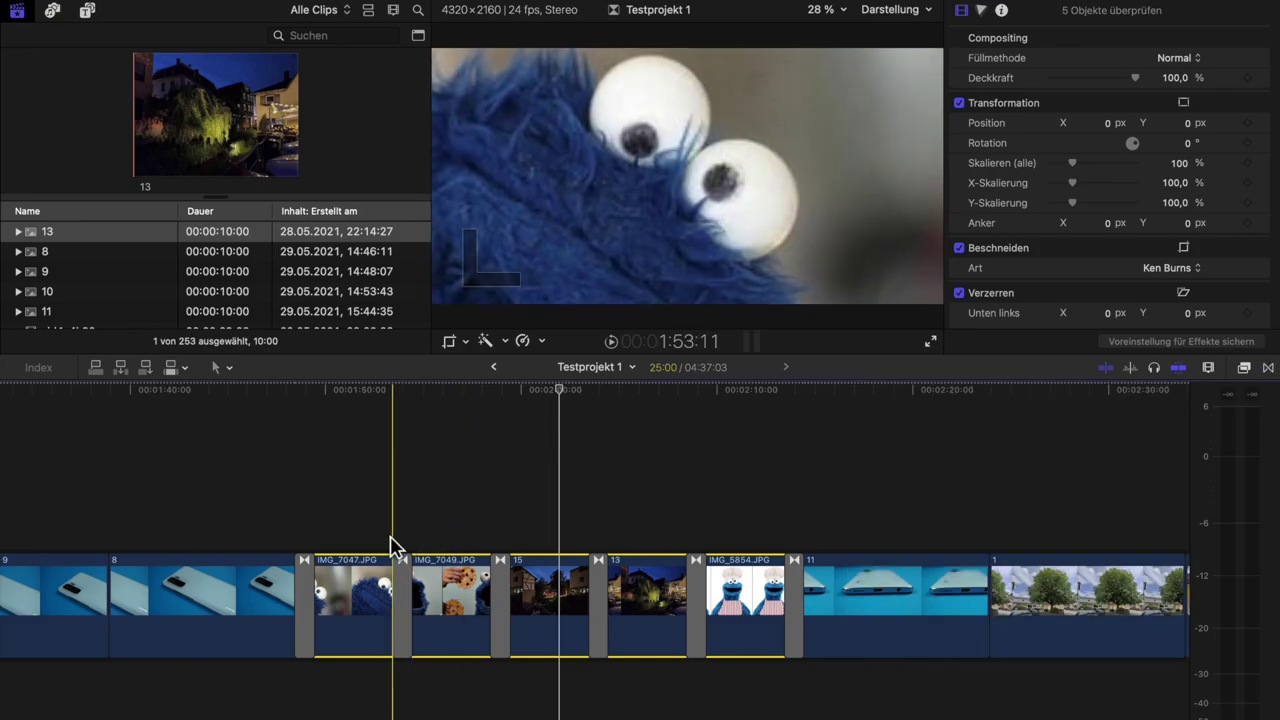
pyautogui.click(305, 527)
pyautogui.press('space')
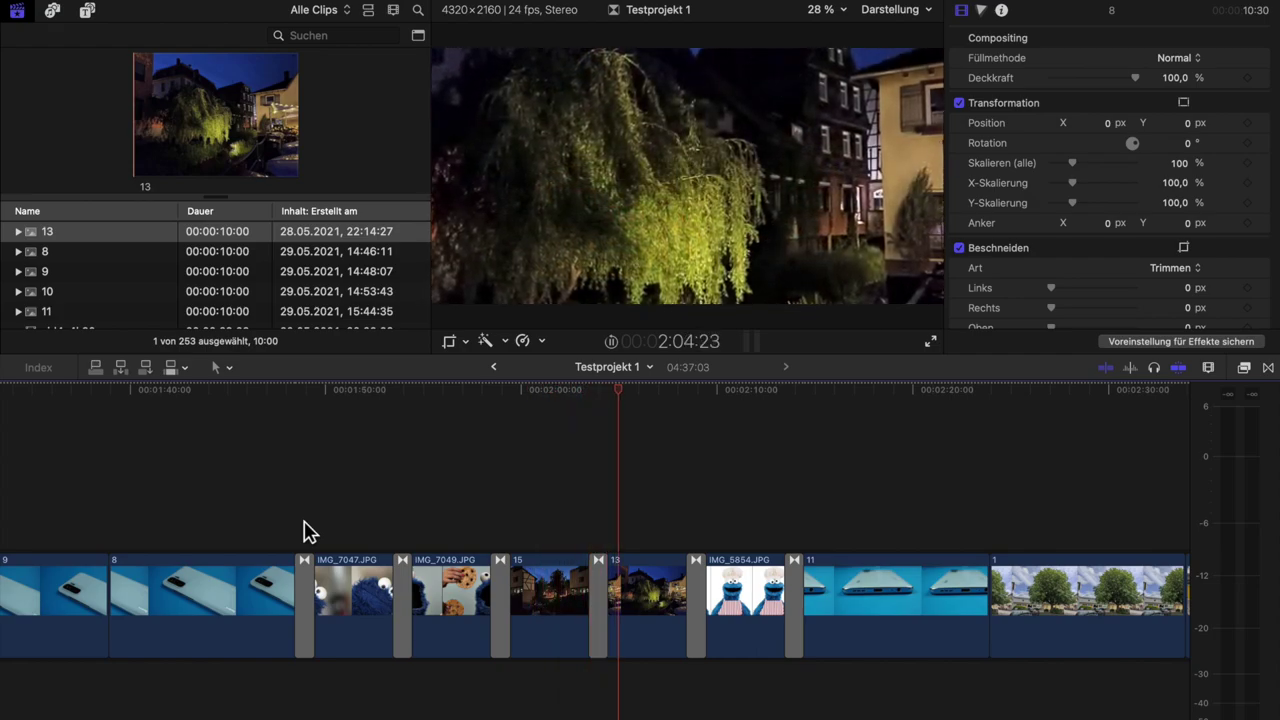
# Stop playback and play Testprojekt 1 full screen from the IMG_7047 Cookie Monster close-up
pyautogui.press('space')
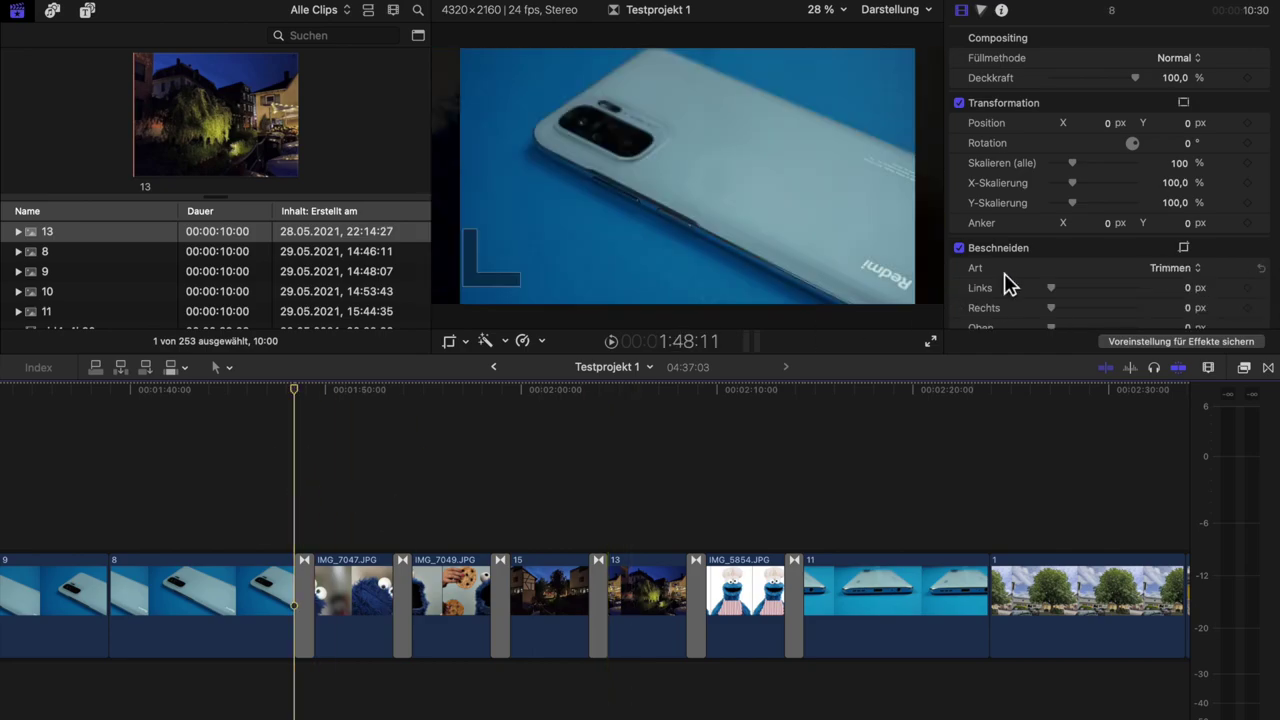
pyautogui.click(930, 342)
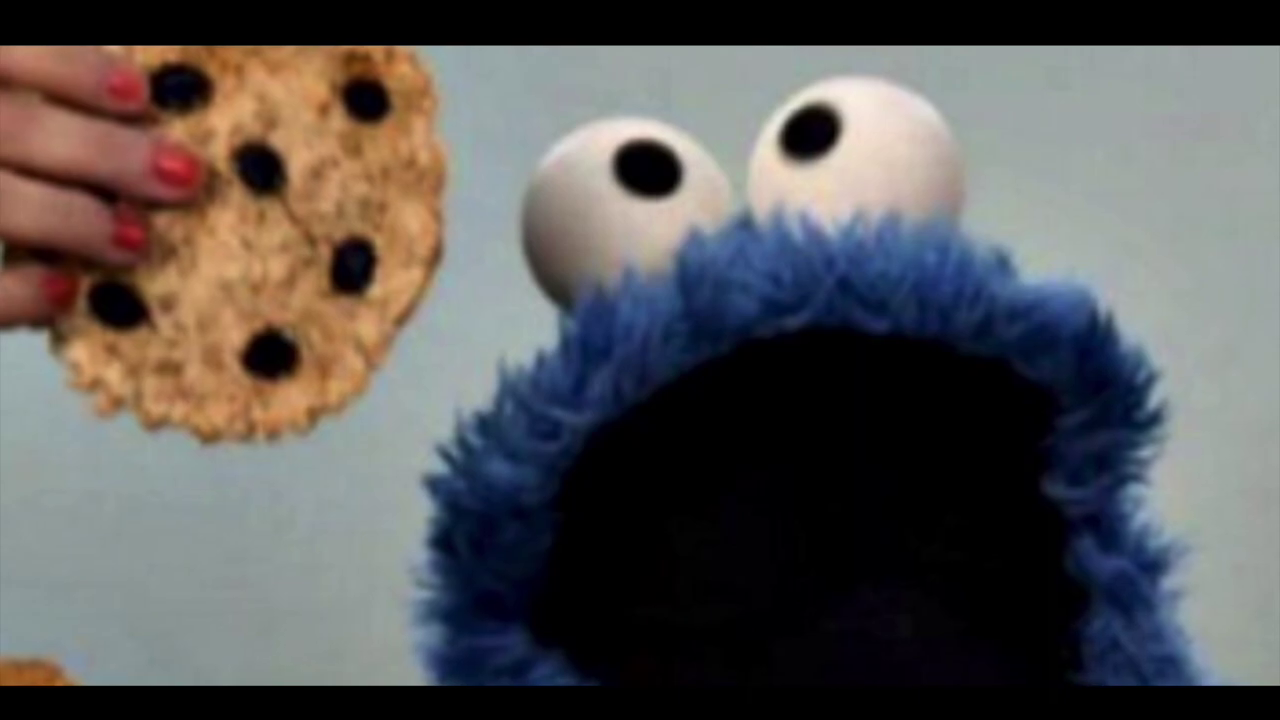
# Pause the Testprojekt 1 full-screen playback and exit full screen to the editing window
pyautogui.moveTo(791, 380)
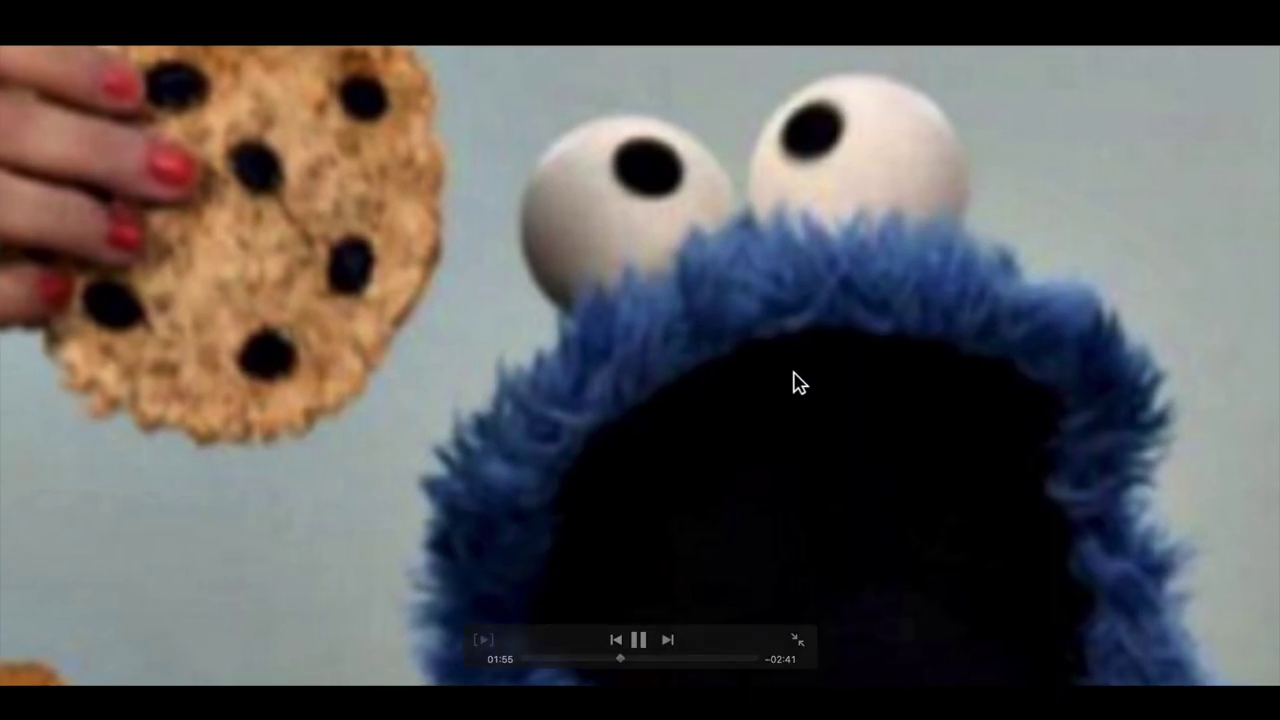
pyautogui.click(641, 641)
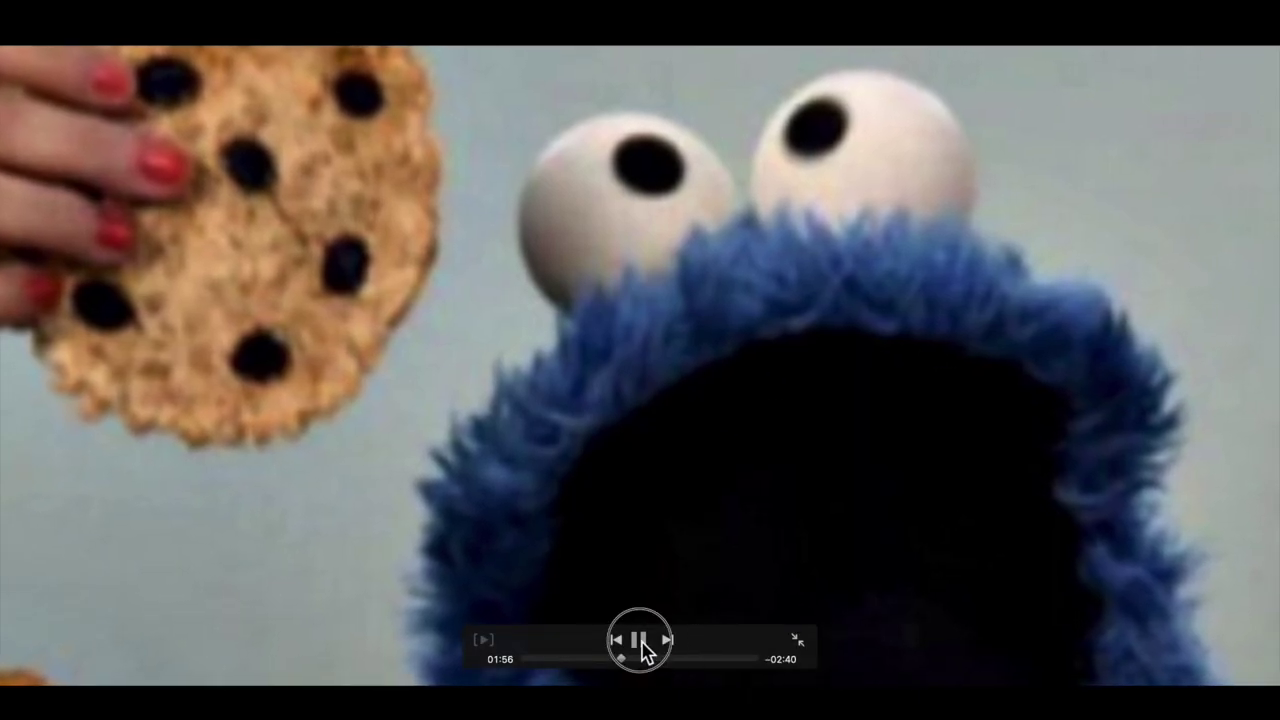
pyautogui.click(797, 641)
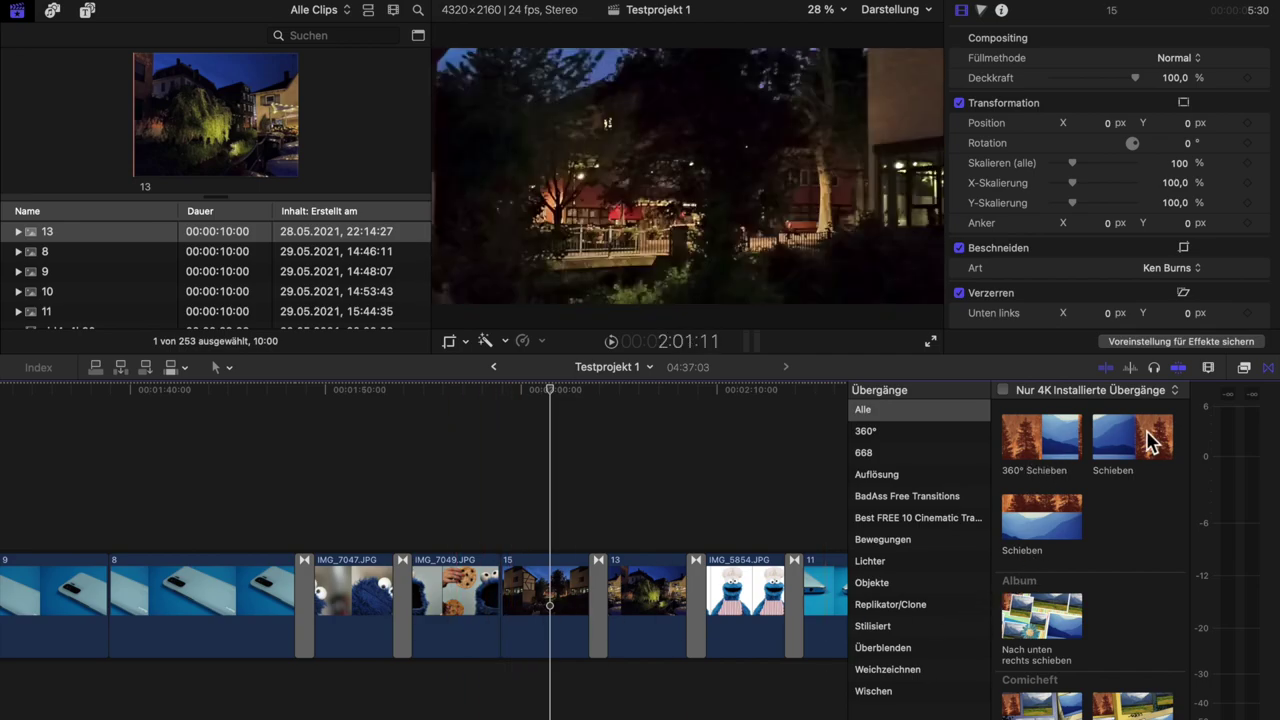
# Place a Schieben slide between IMG_7049.JPG and clip 15 and play it back
pyautogui.moveTo(1035, 447); pyautogui.dragTo(506, 584)
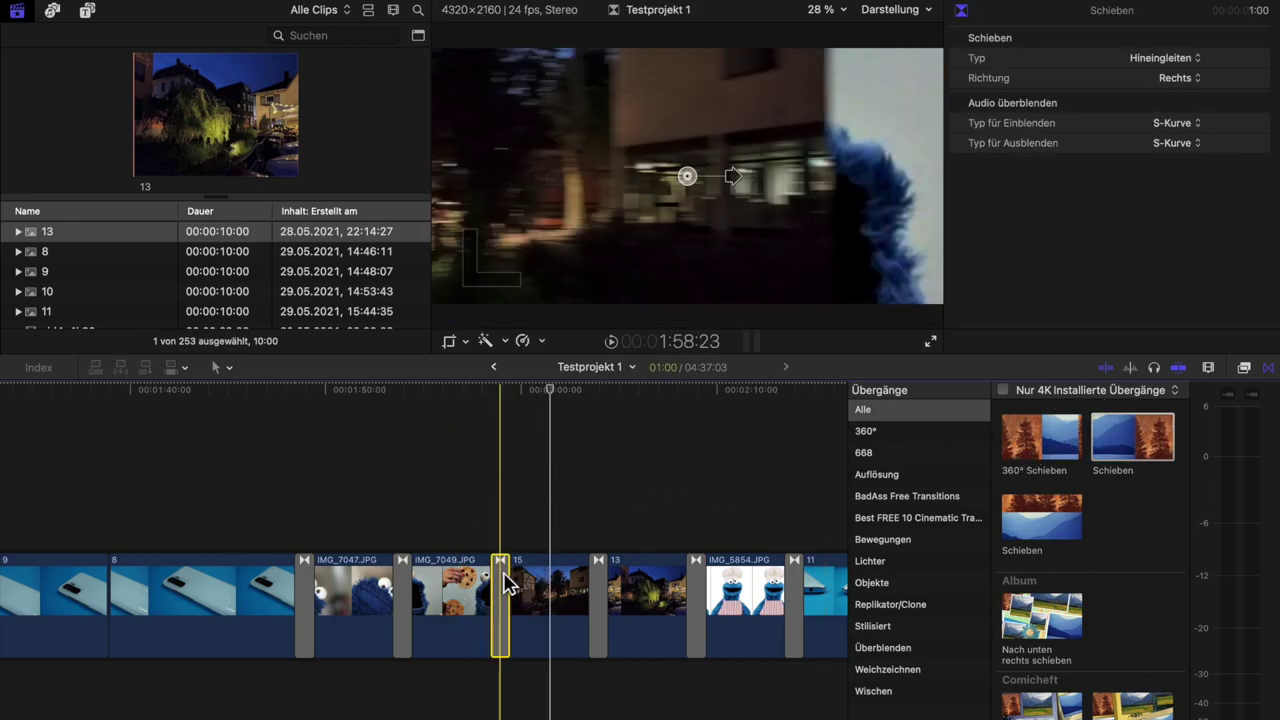
pyautogui.click(479, 546)
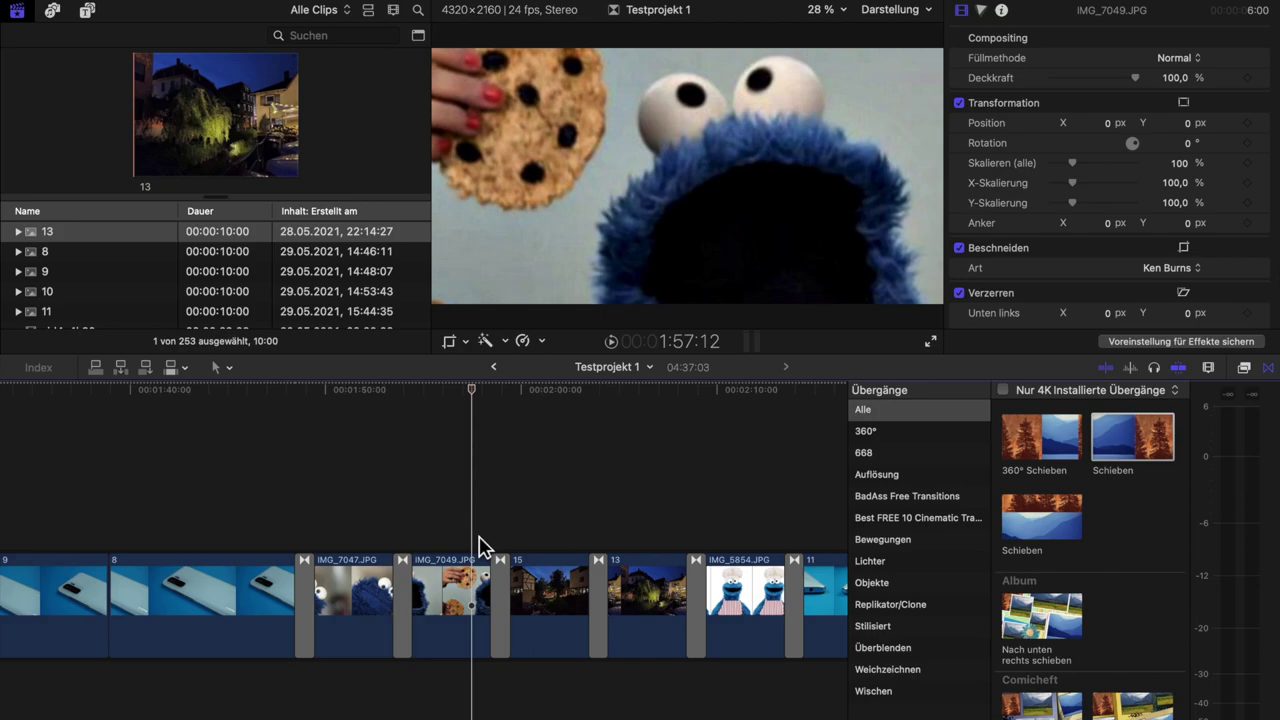
pyautogui.press('space')
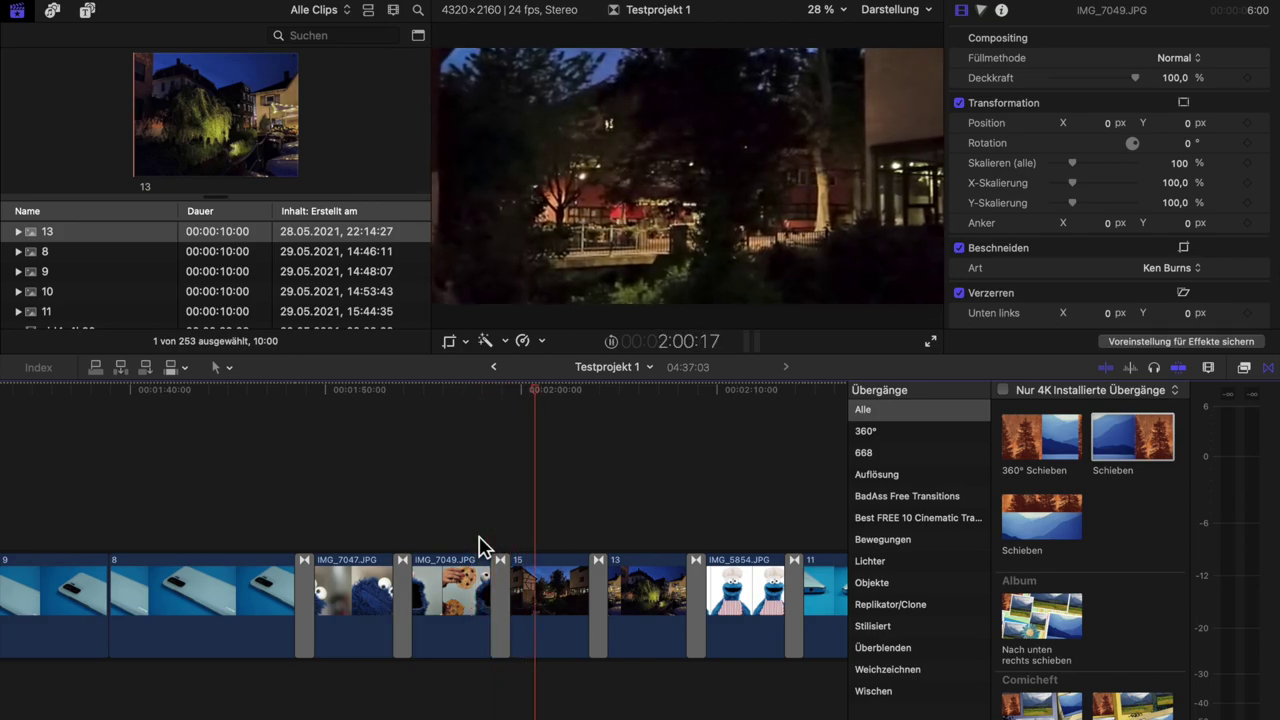
pyautogui.press('space')
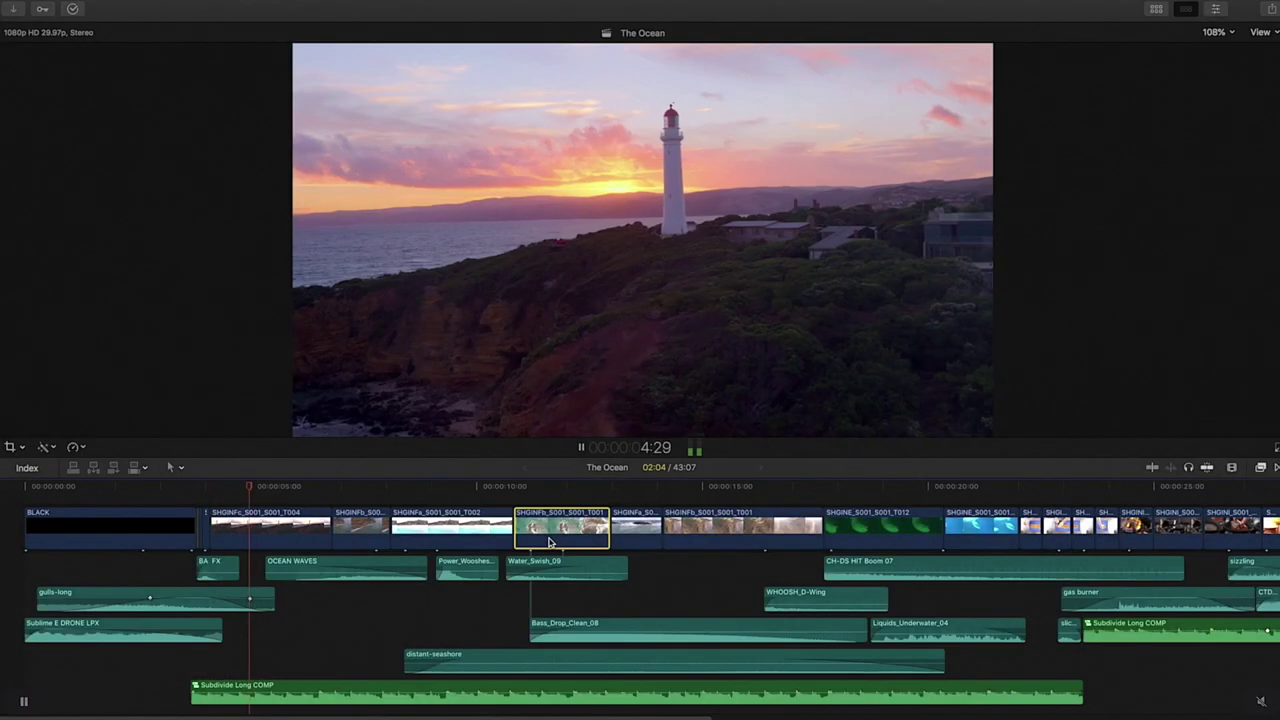
pyautogui.moveTo(550, 530); pyautogui.dragTo(407, 545)
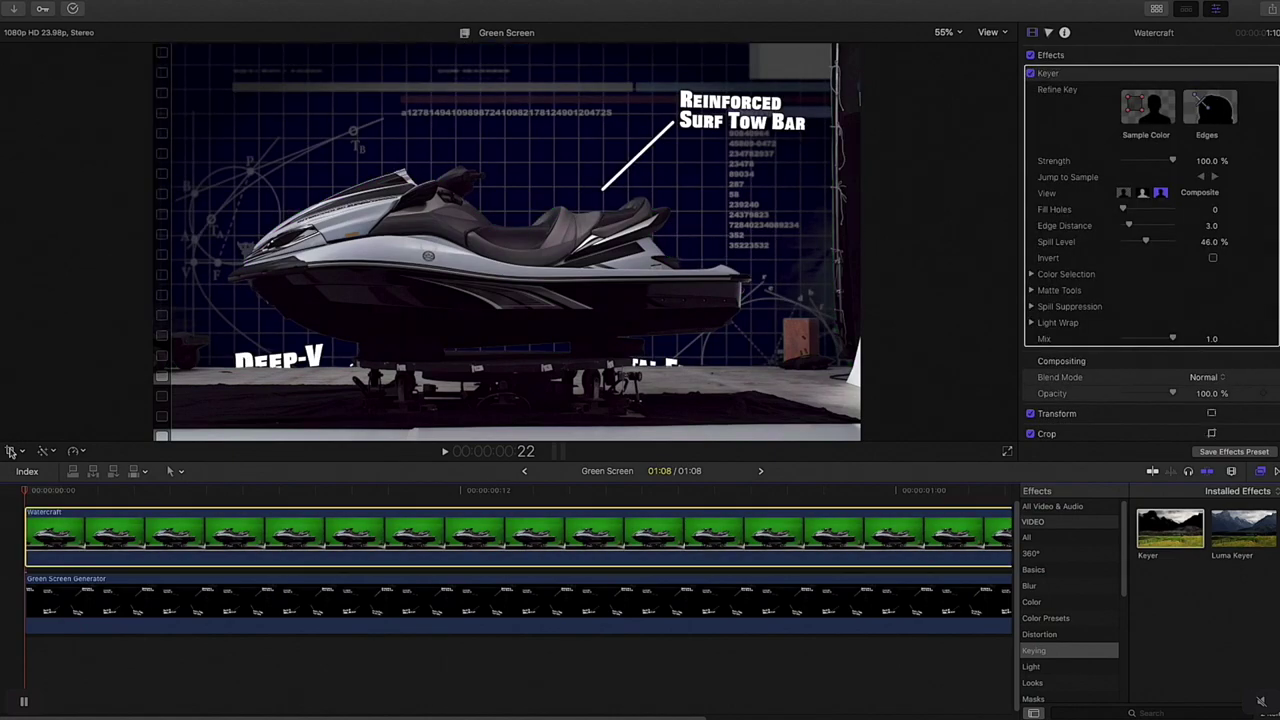
pyautogui.hotkey('shift', 'c')
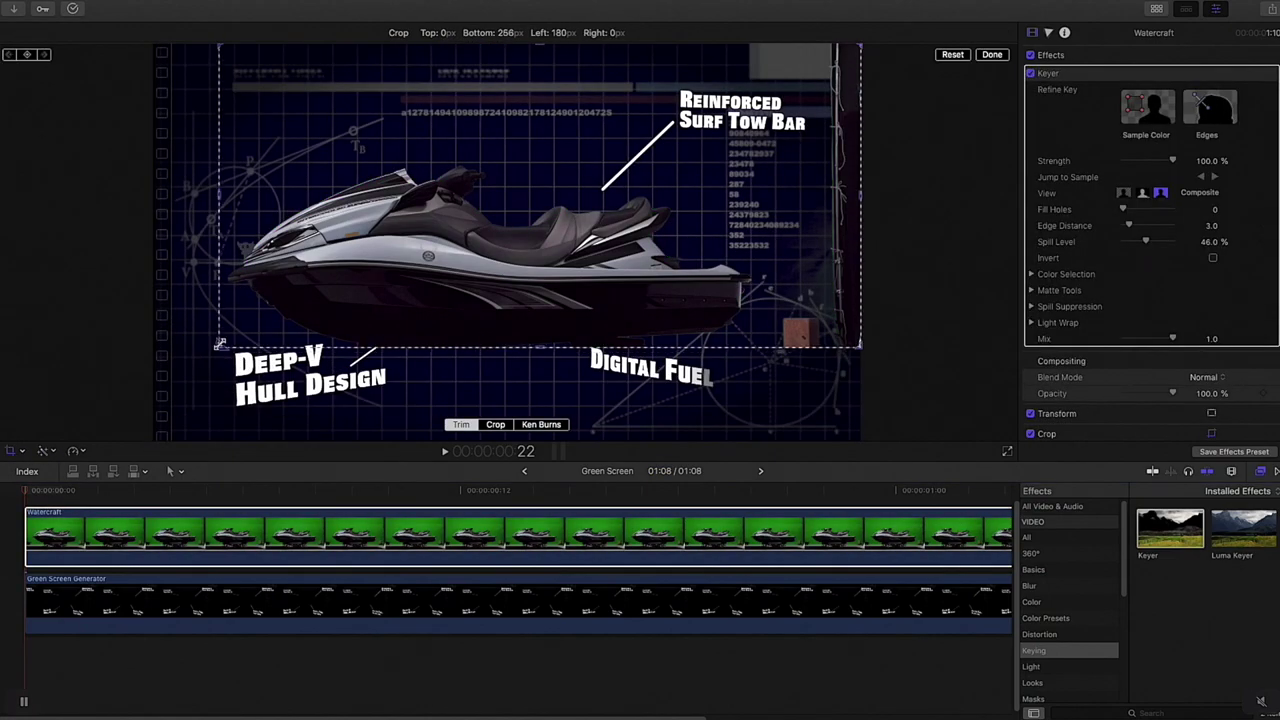